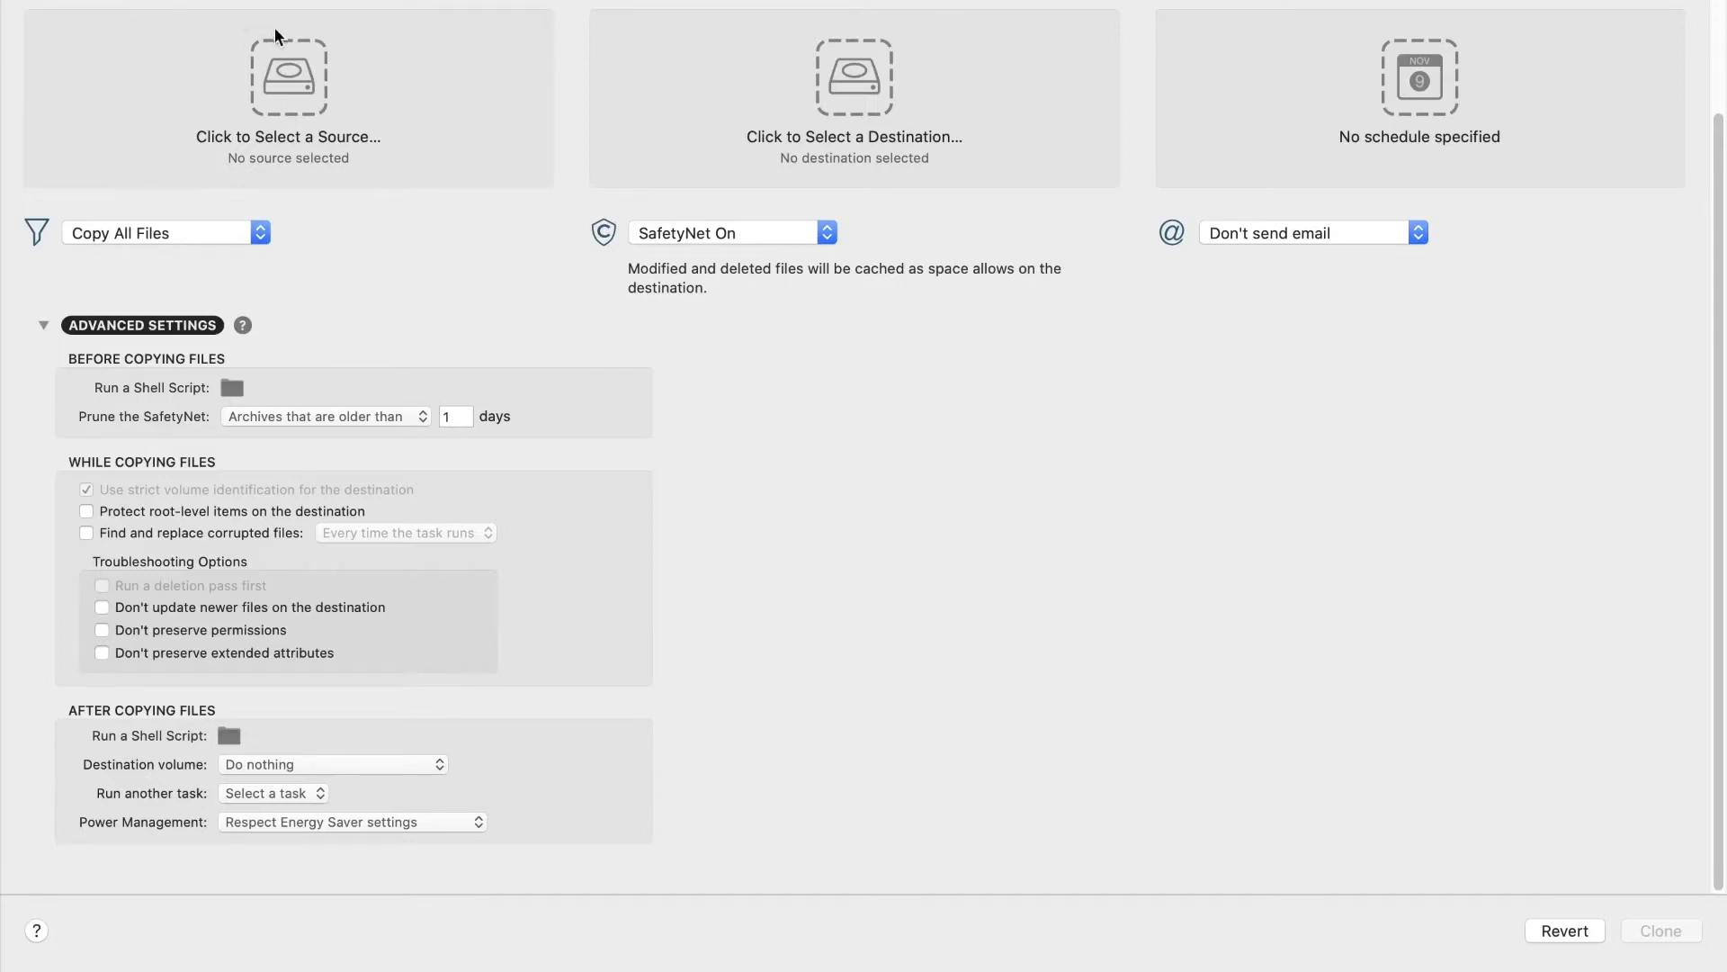
Step: Set Macintosh HD as the source and begin a new disk image as the destination
click(277, 77)
click(131, 186)
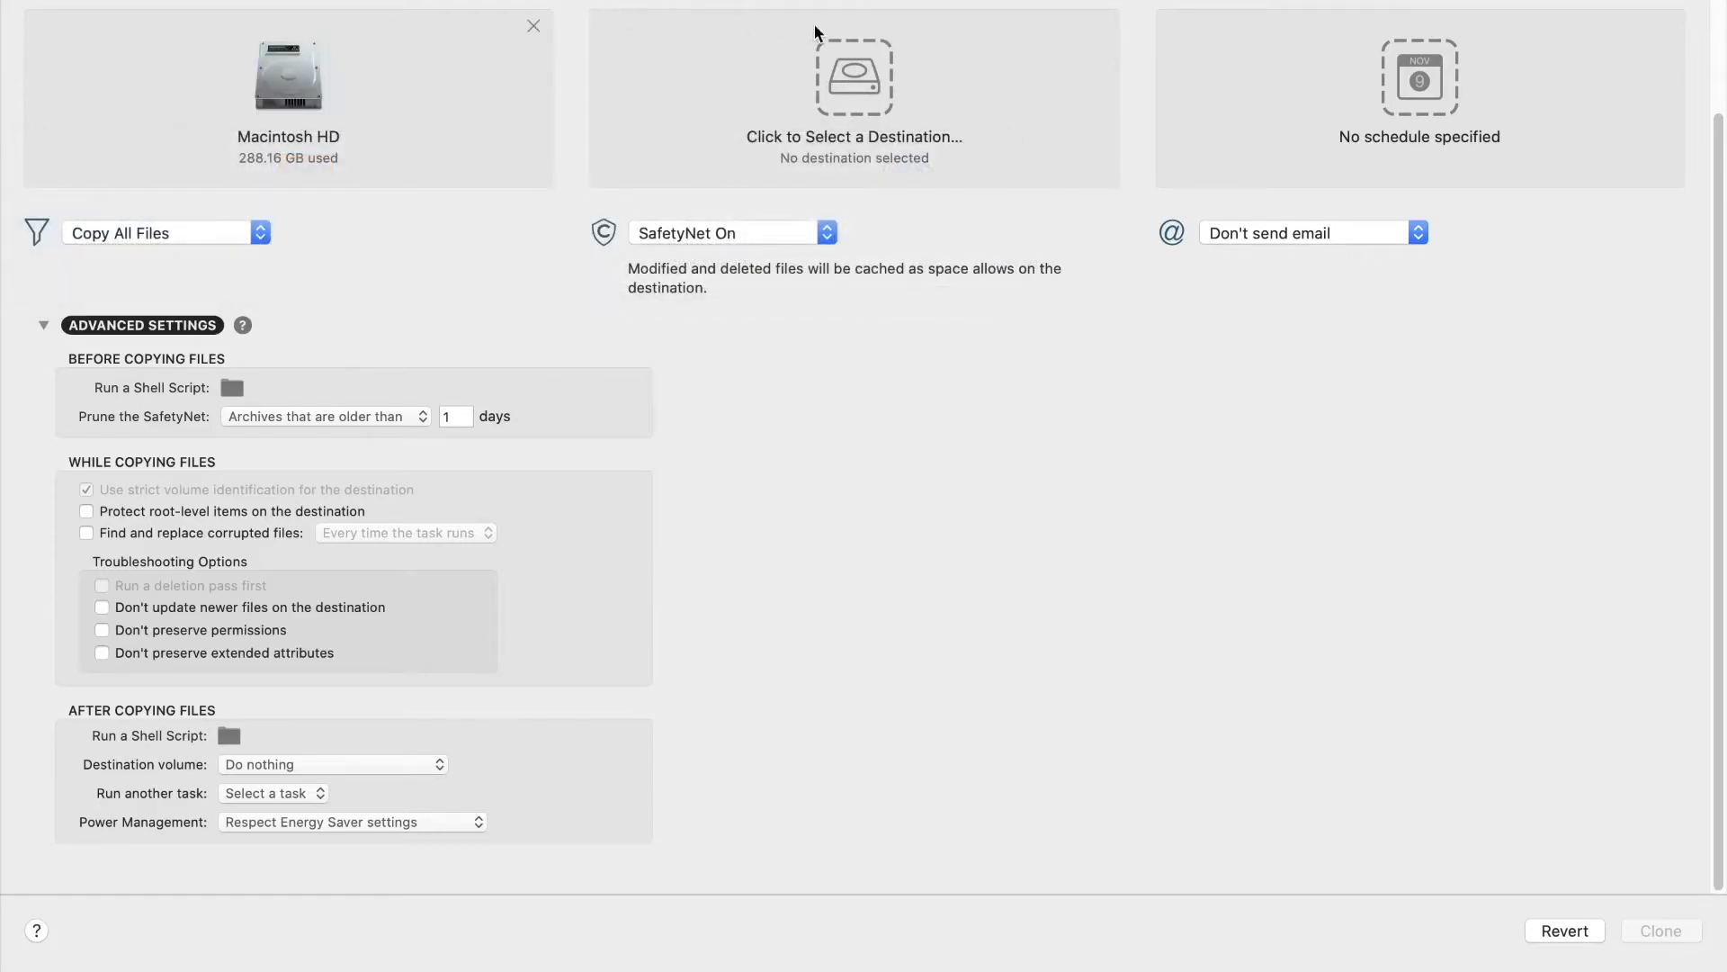
click(871, 79)
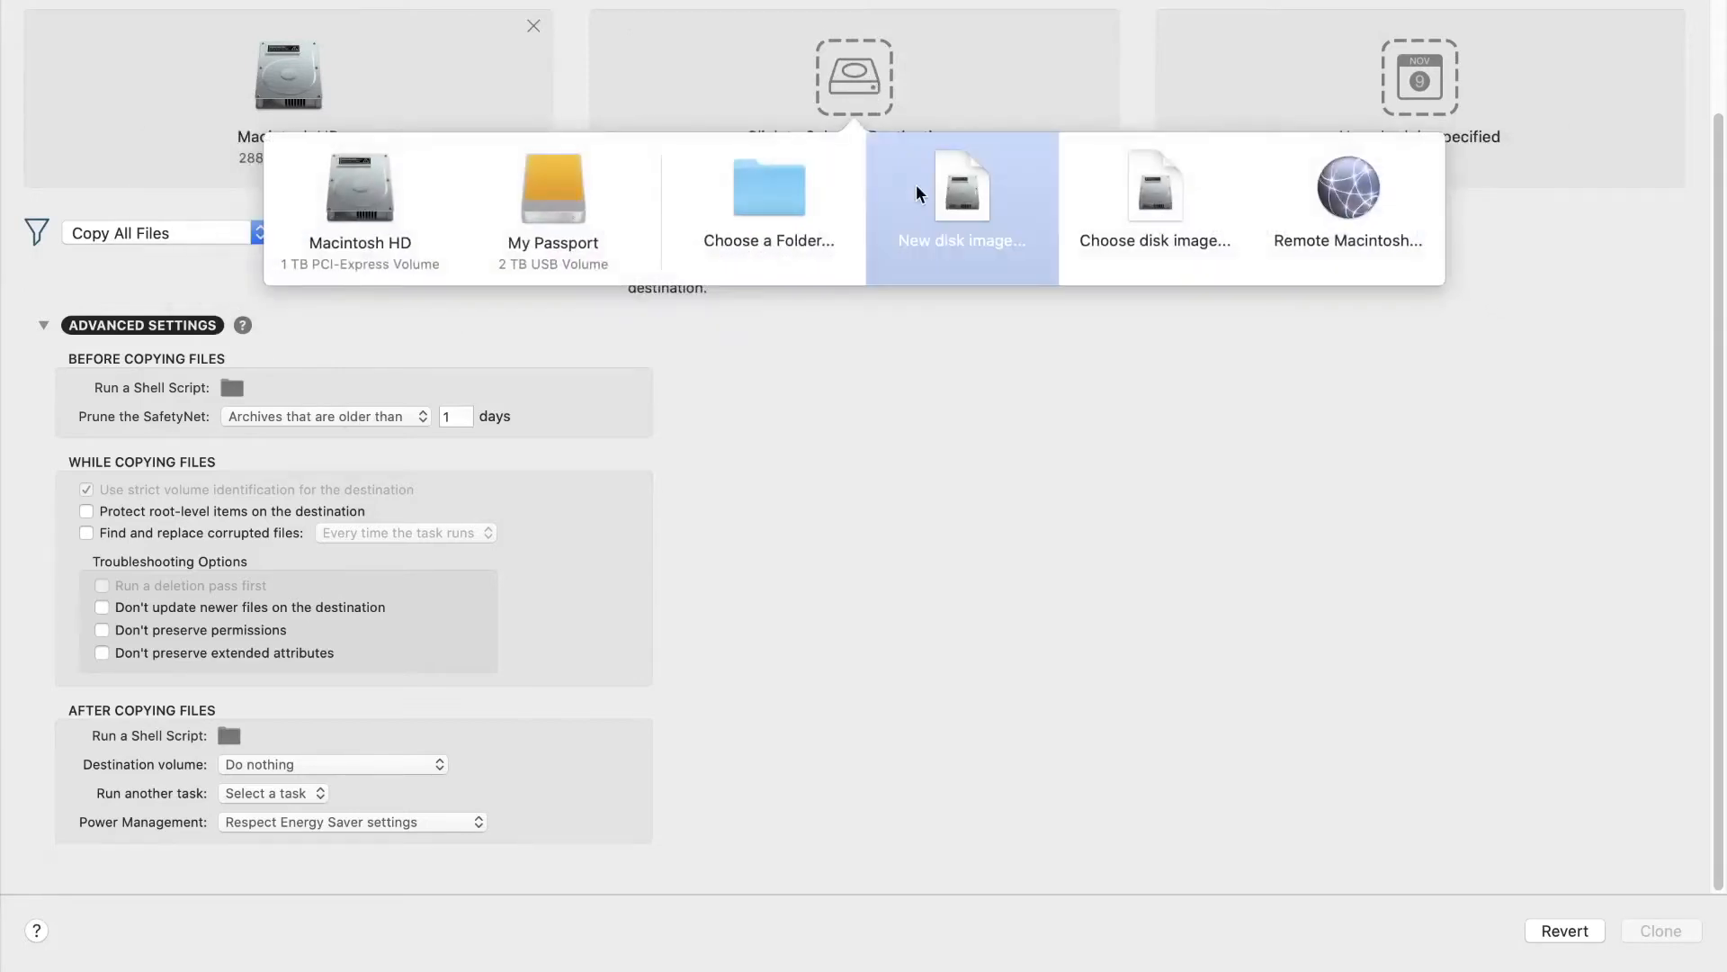
click(917, 194)
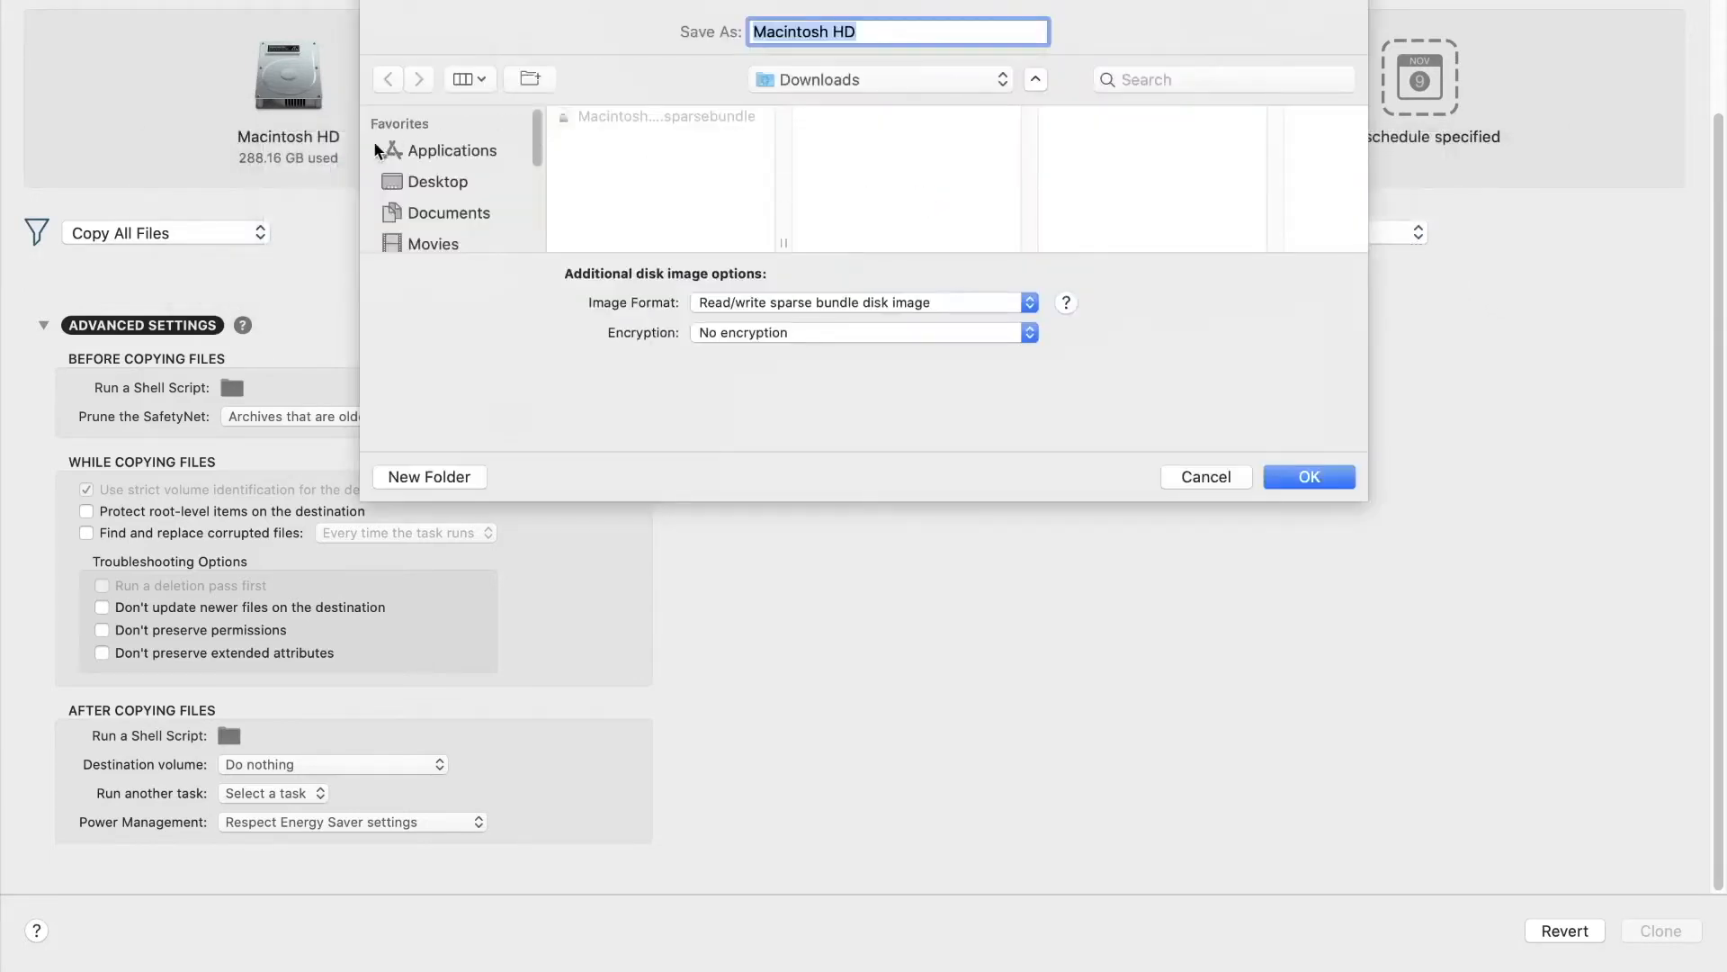
scroll(441, 213, down, 3)
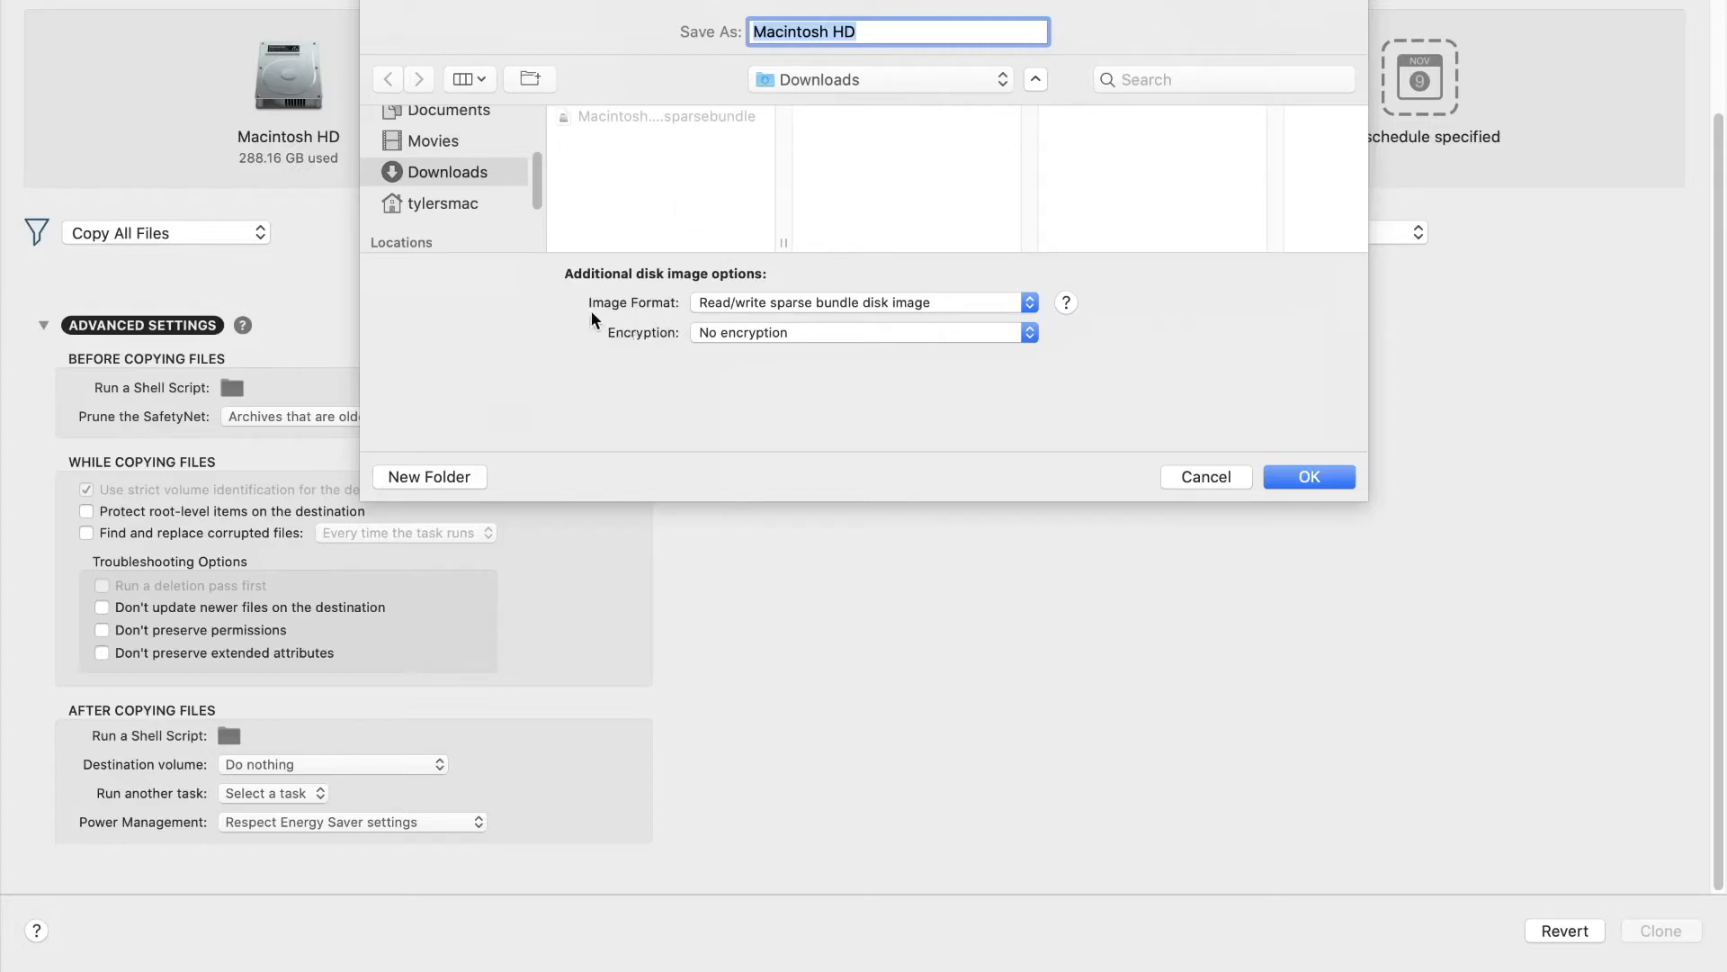
Step: Choose the read/write sparse bundle format for the new disk image and leave it without encryption
click(803, 306)
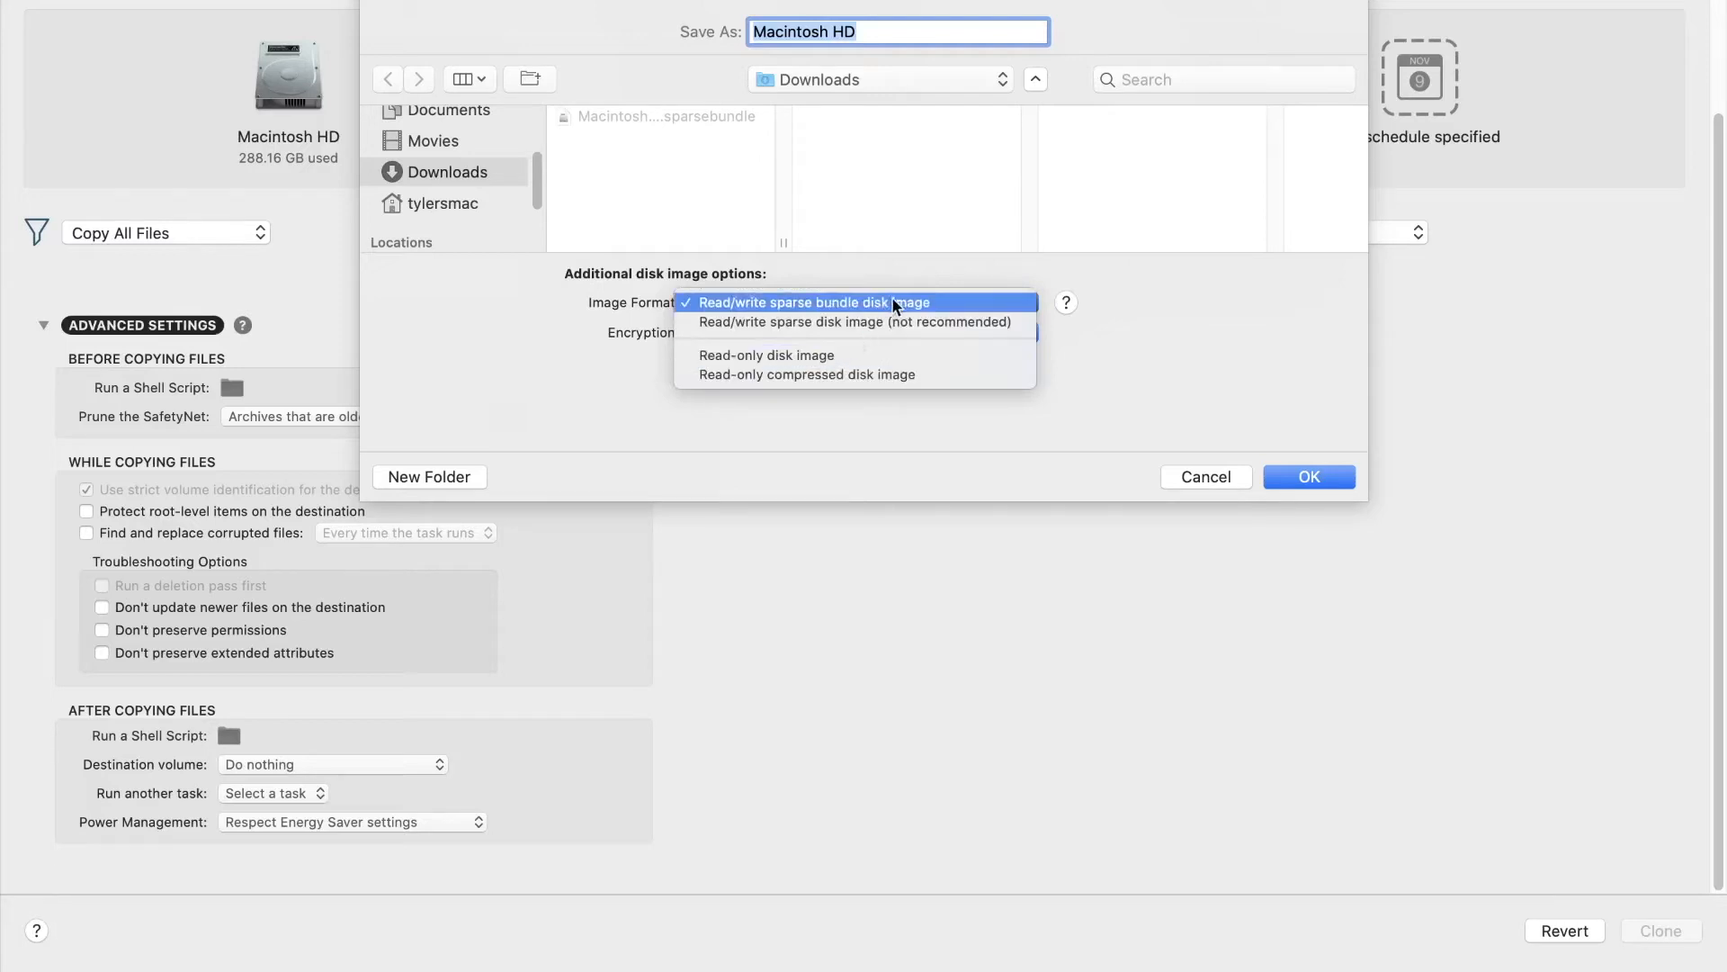
click(921, 293)
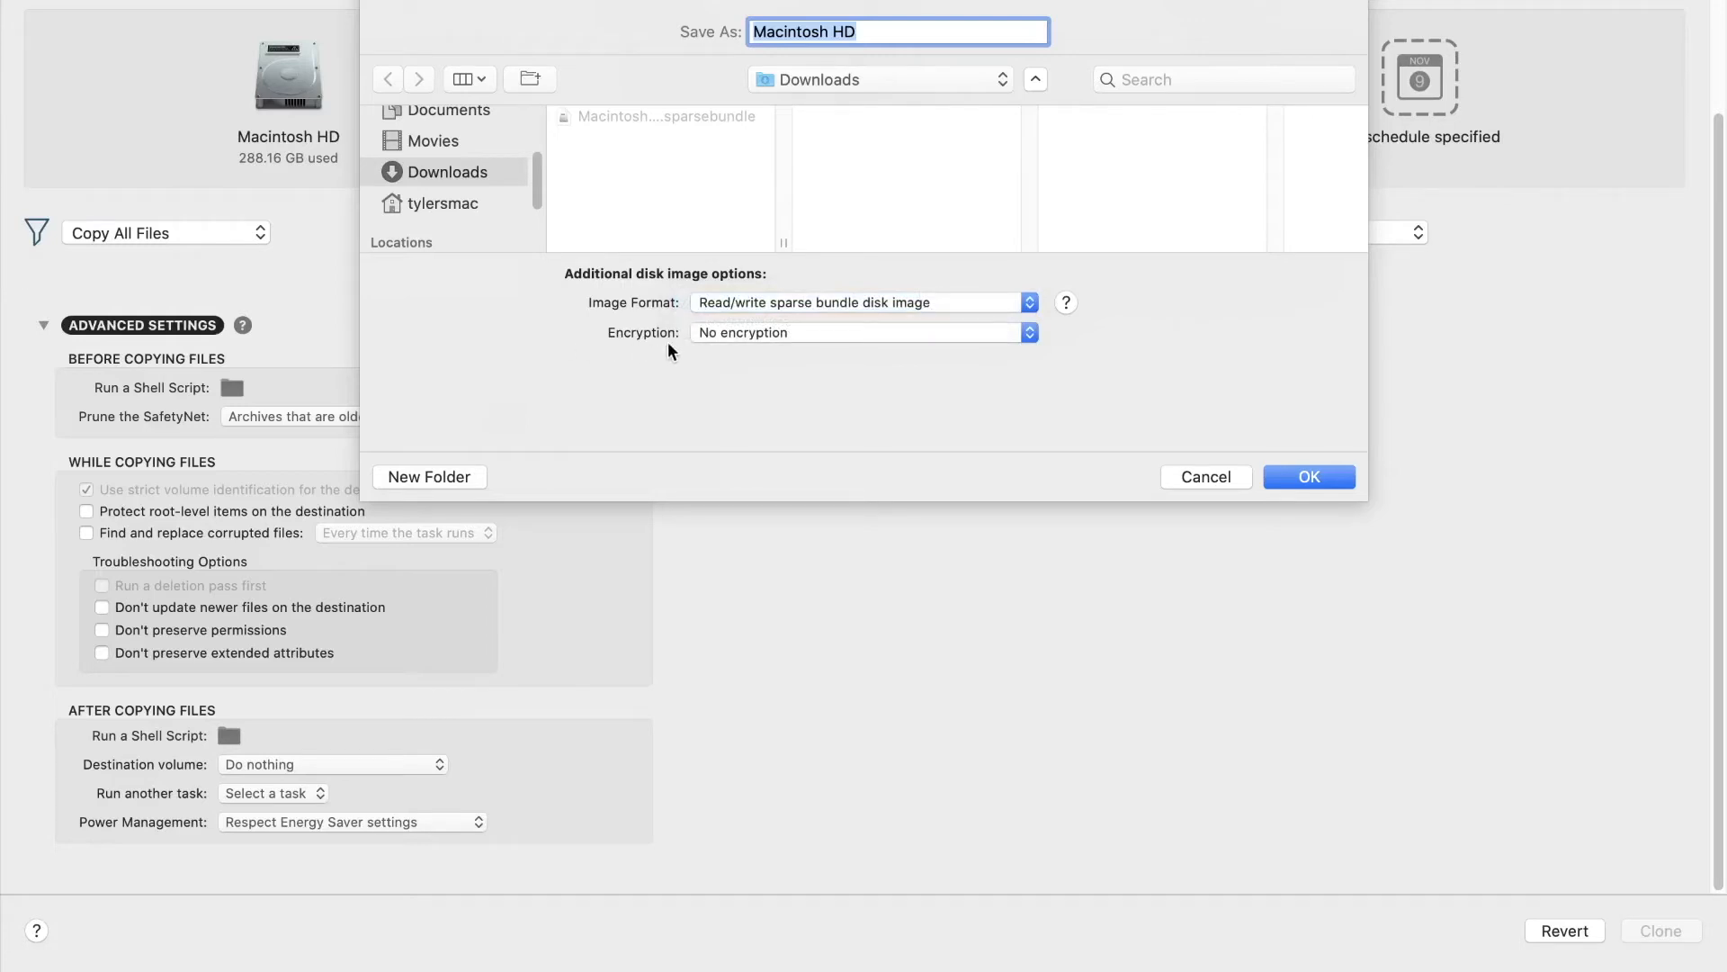
click(728, 337)
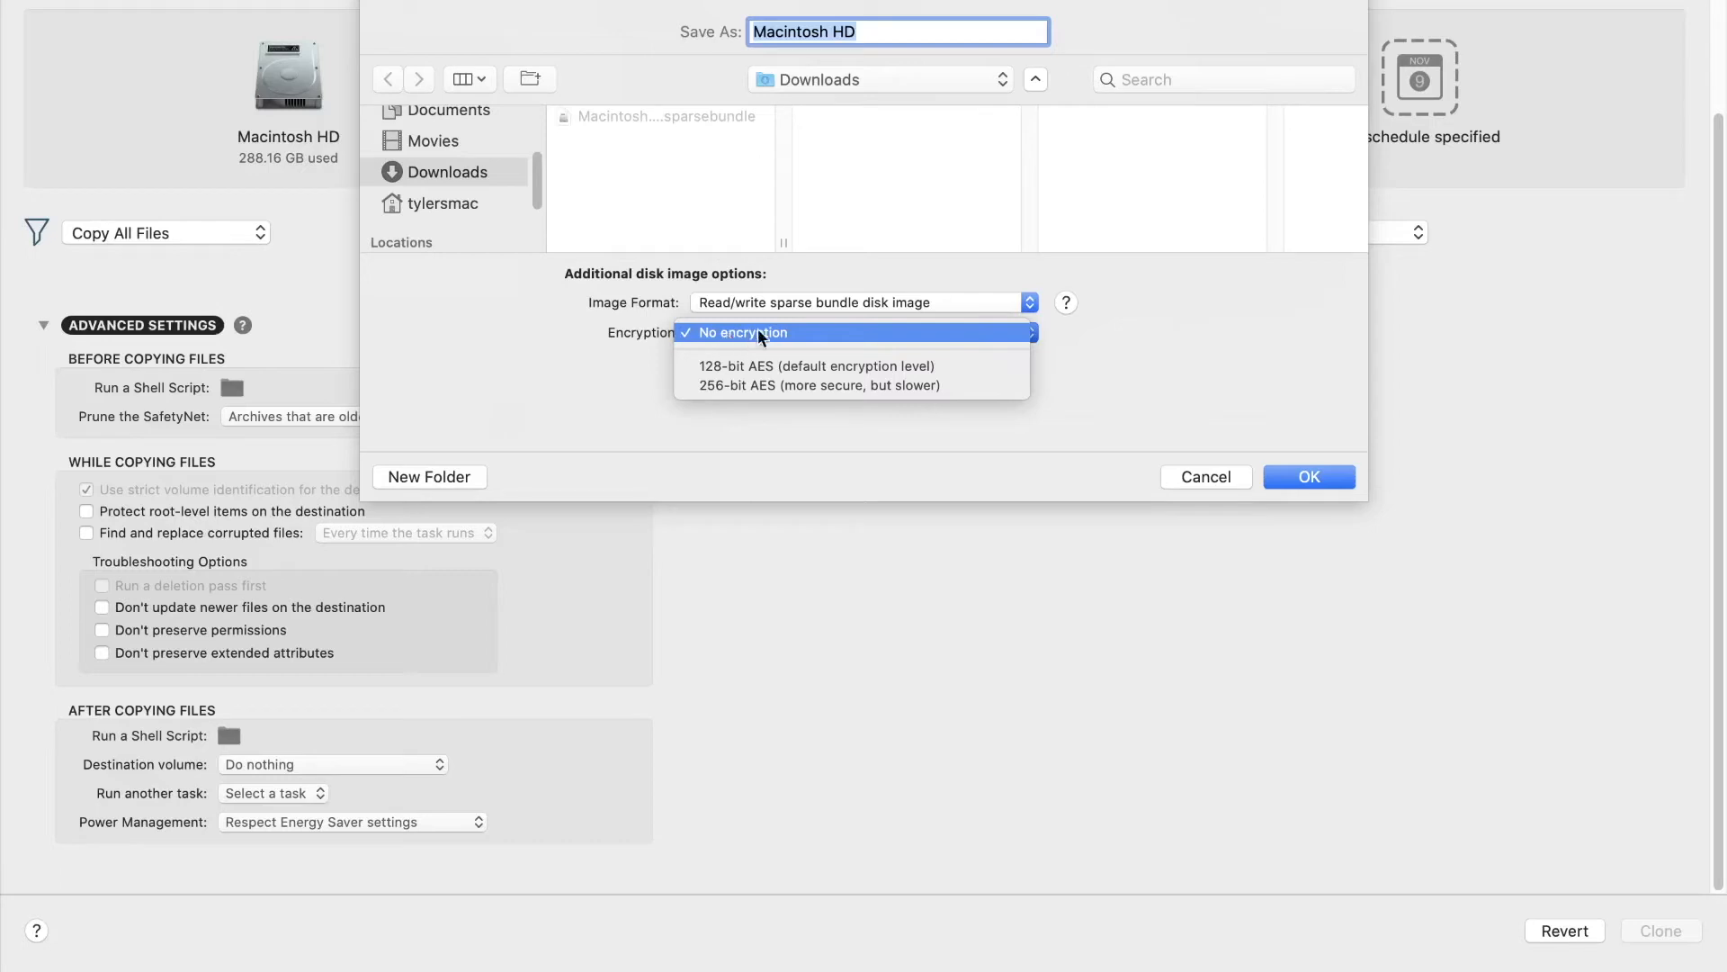
click(1006, 332)
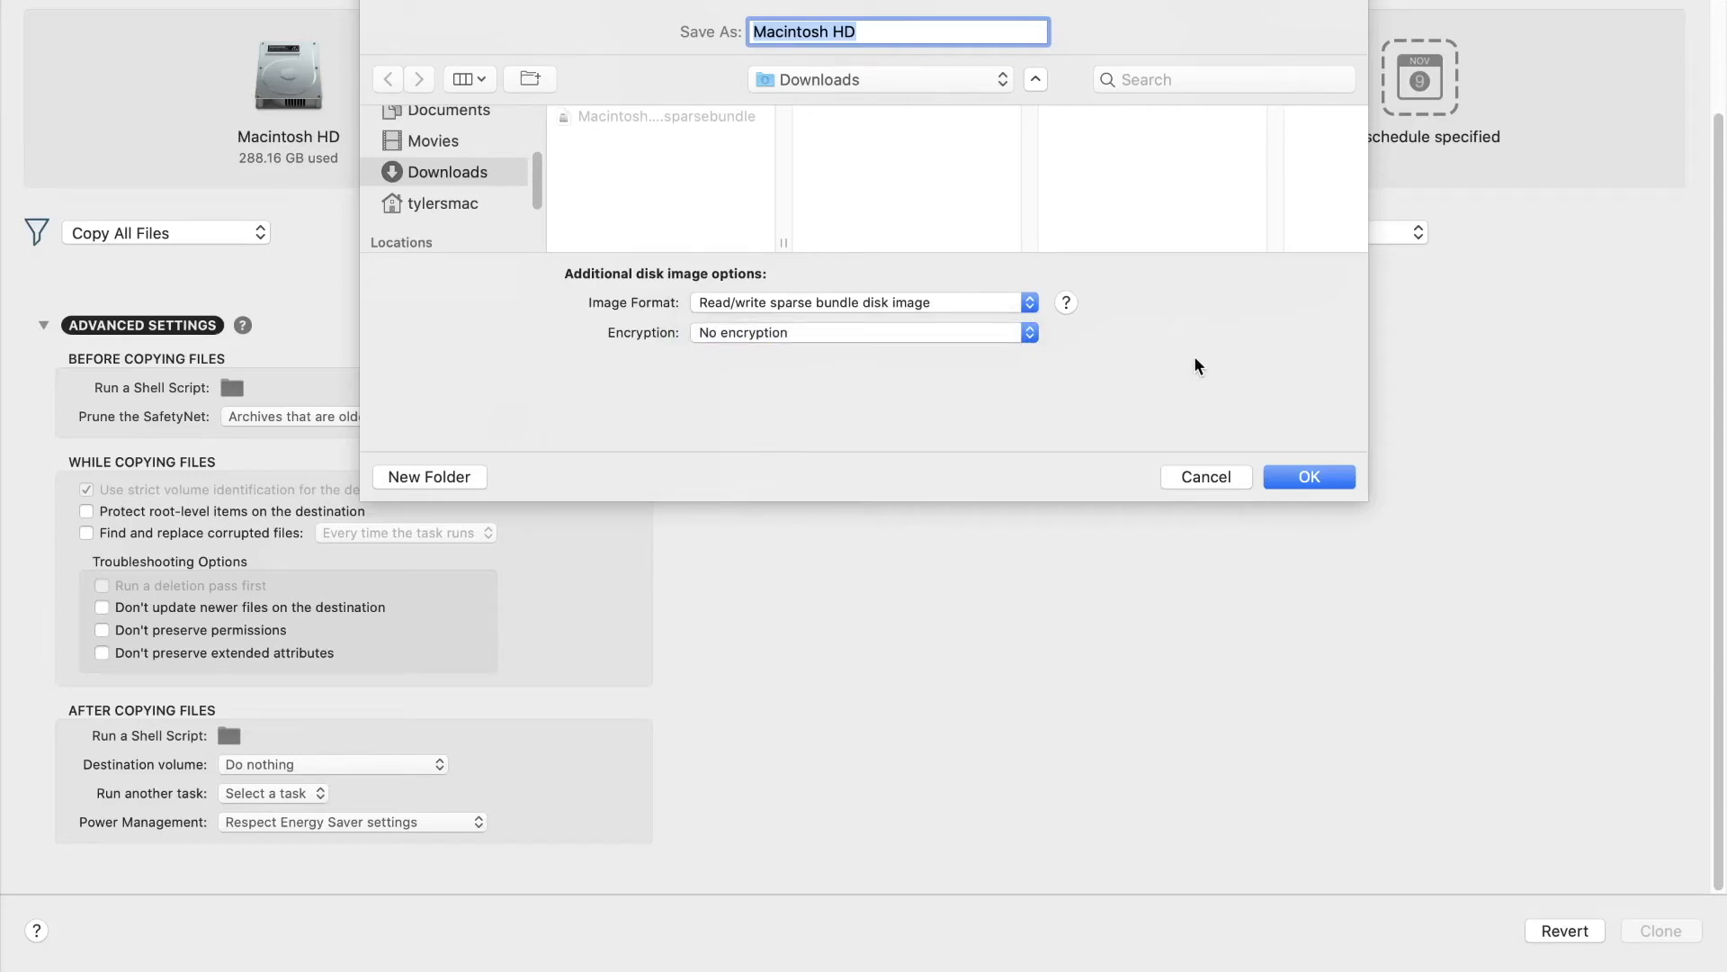
click(1019, 334)
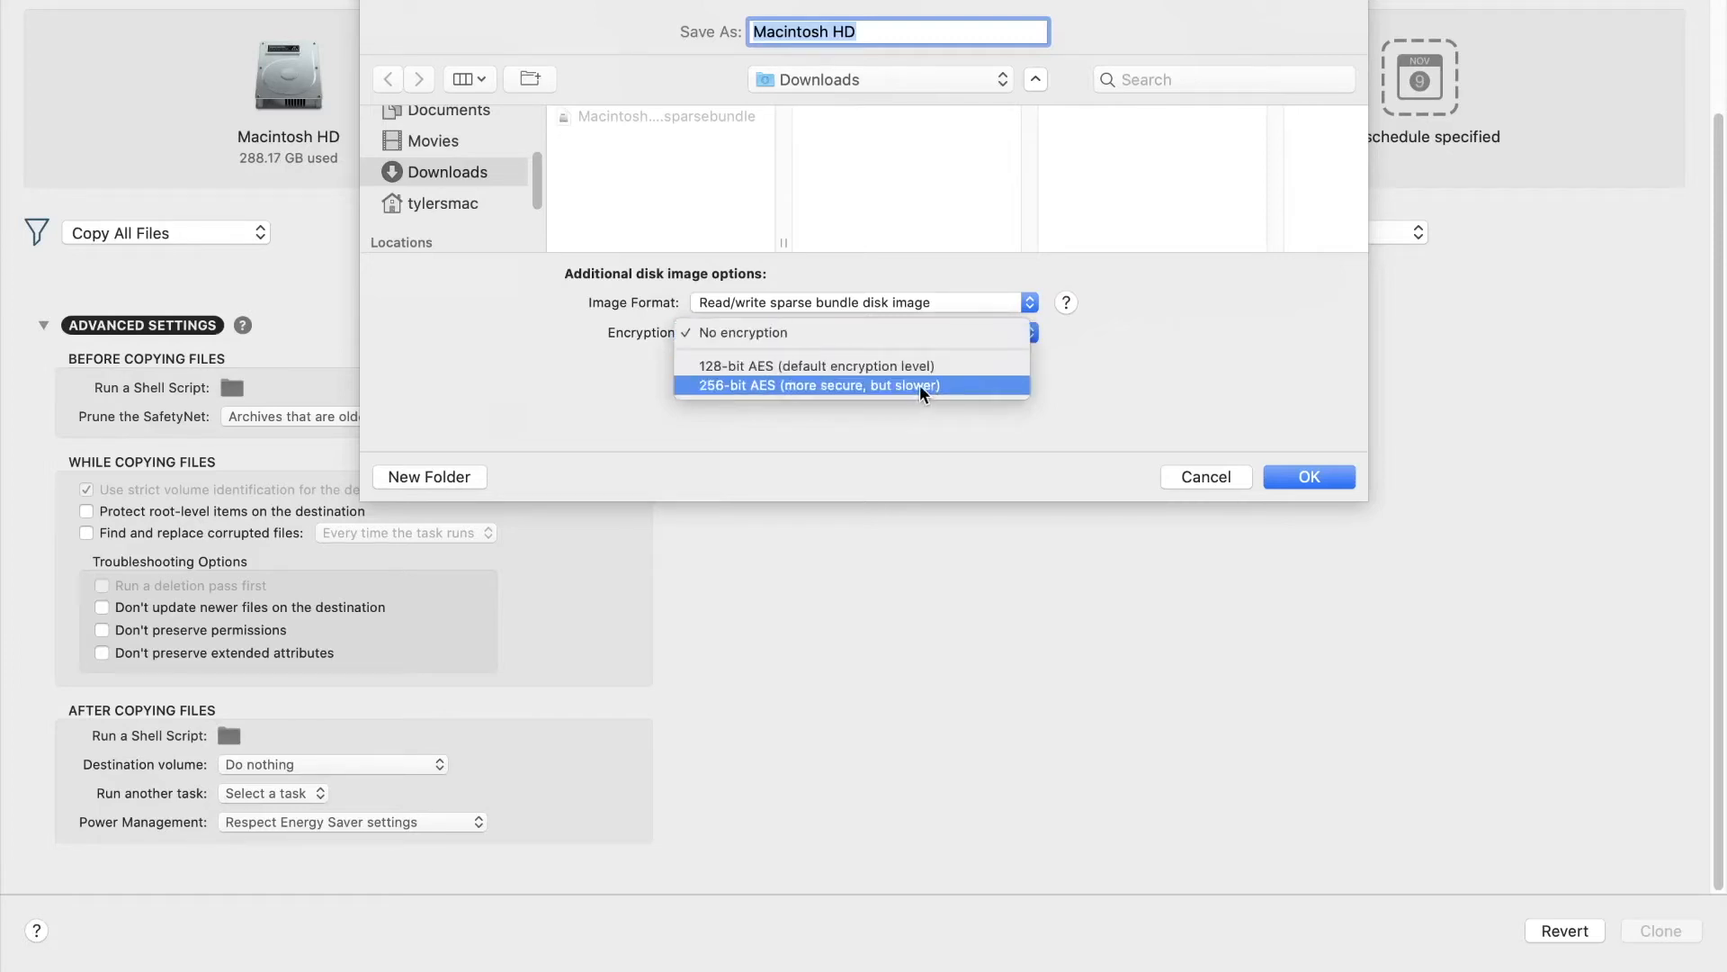
click(1060, 333)
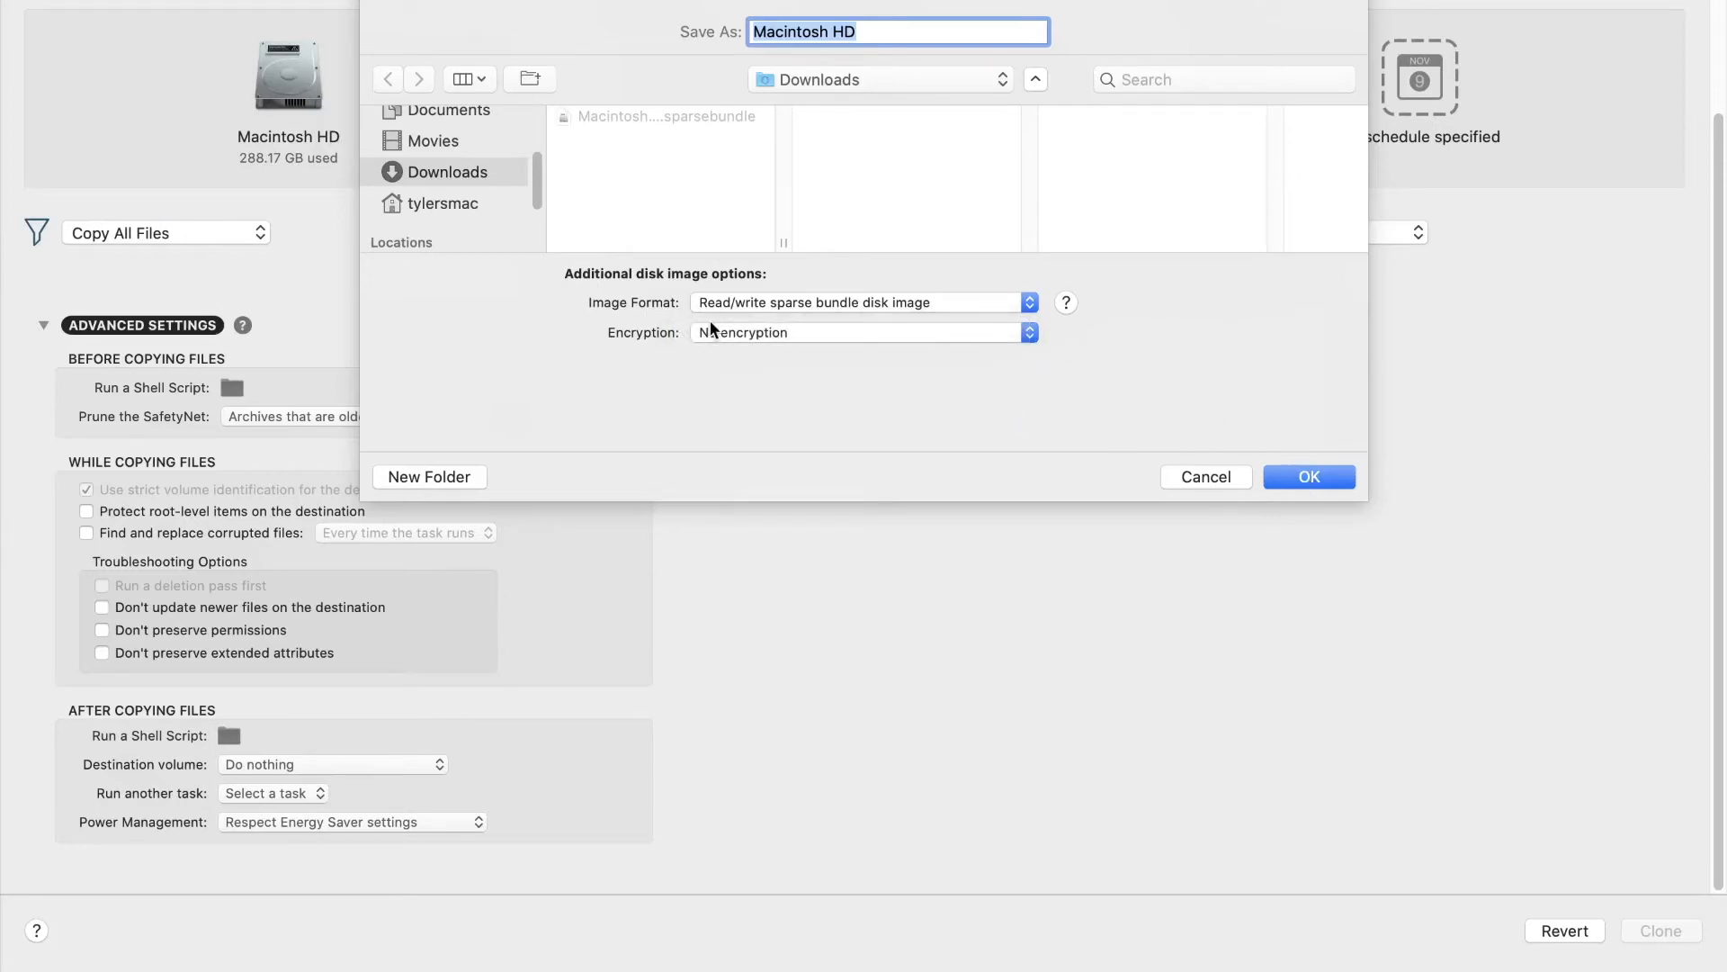
Step: Name the disk image Macintosh HD1 and save it in Downloads, accepting its location on the source volume
key(Right)
text(1)
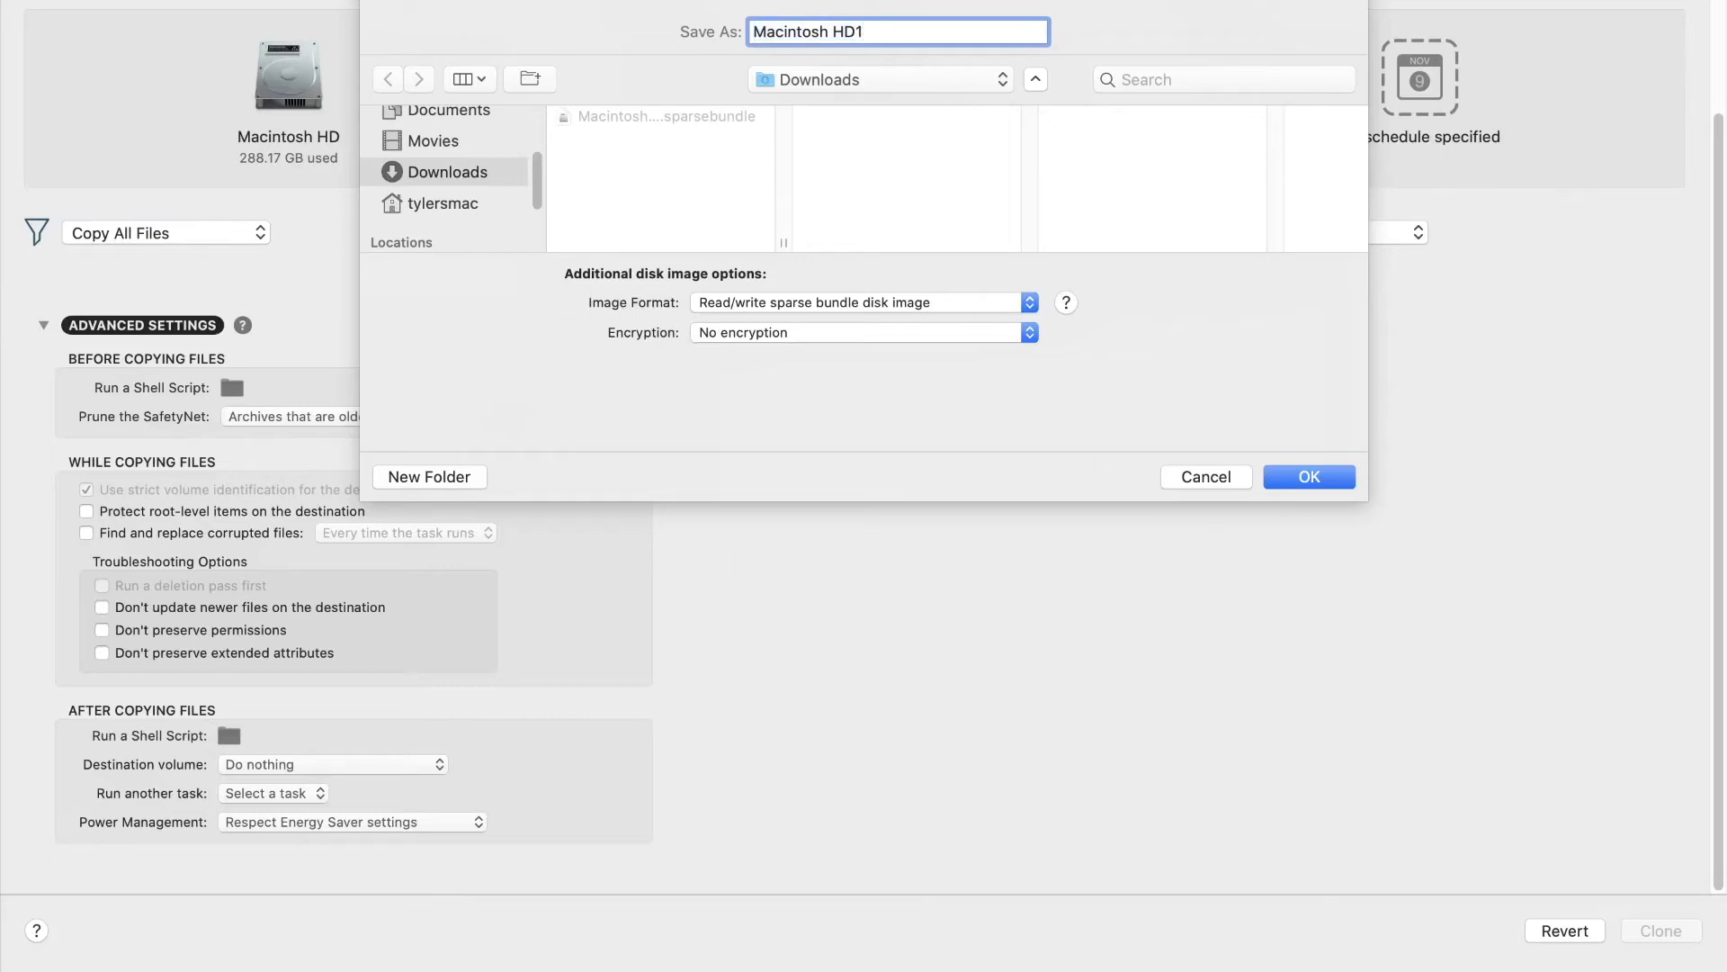
click(1312, 478)
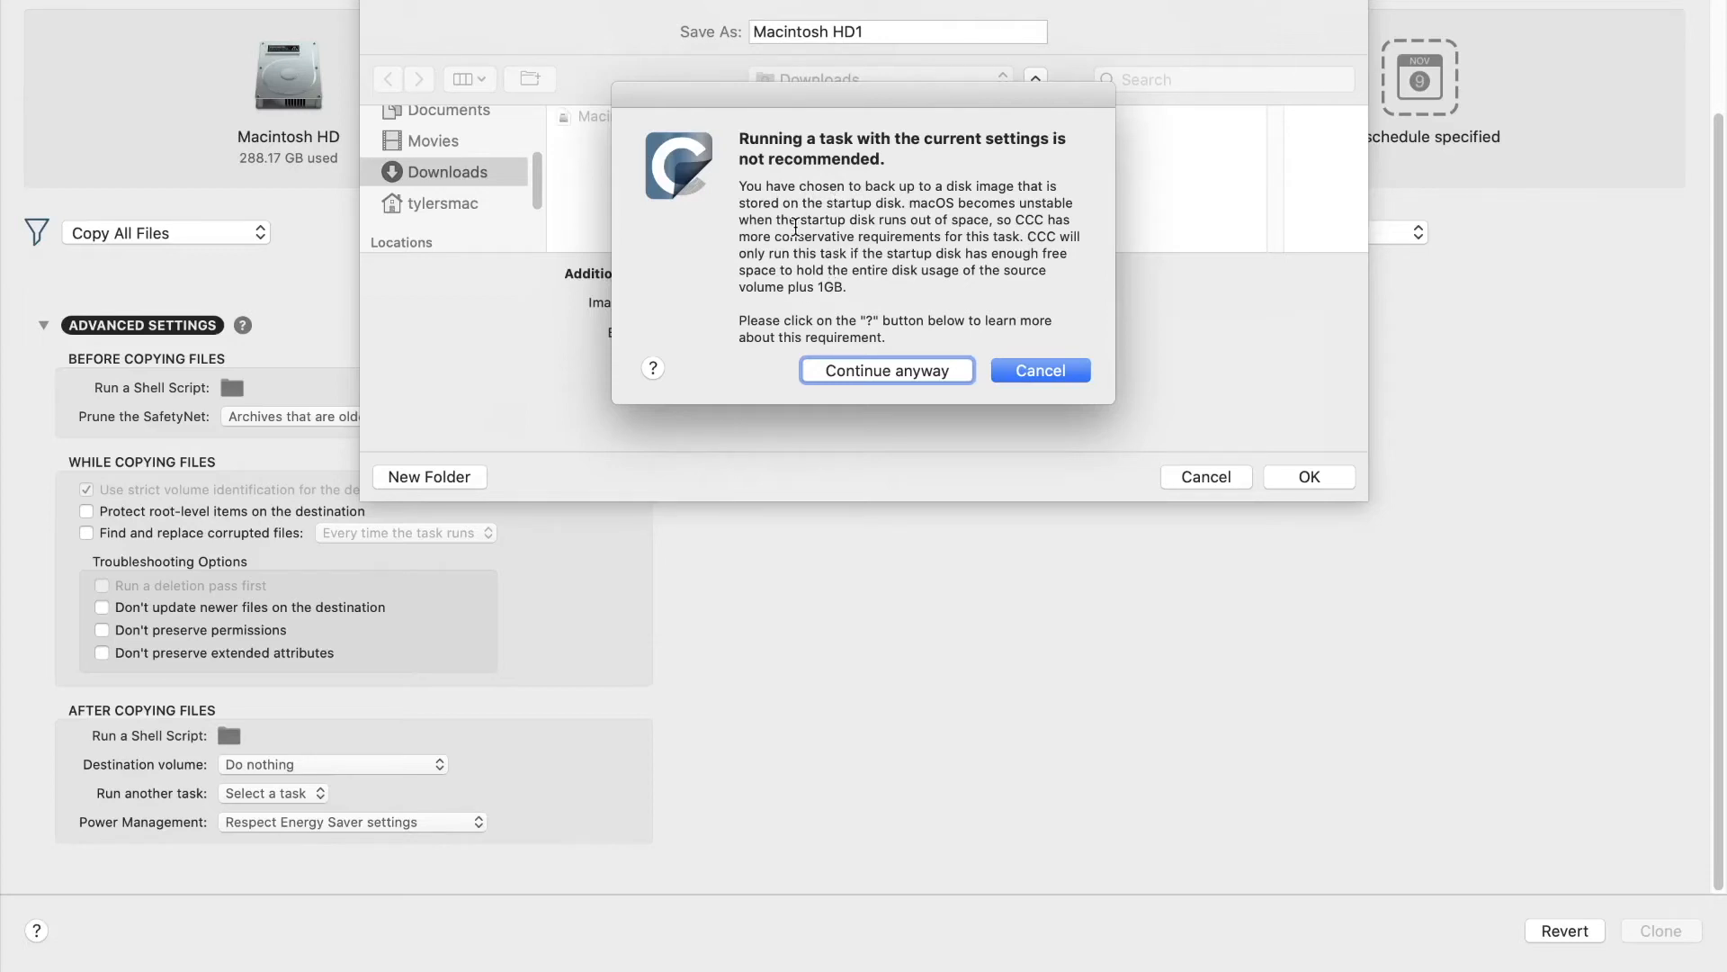
click(860, 367)
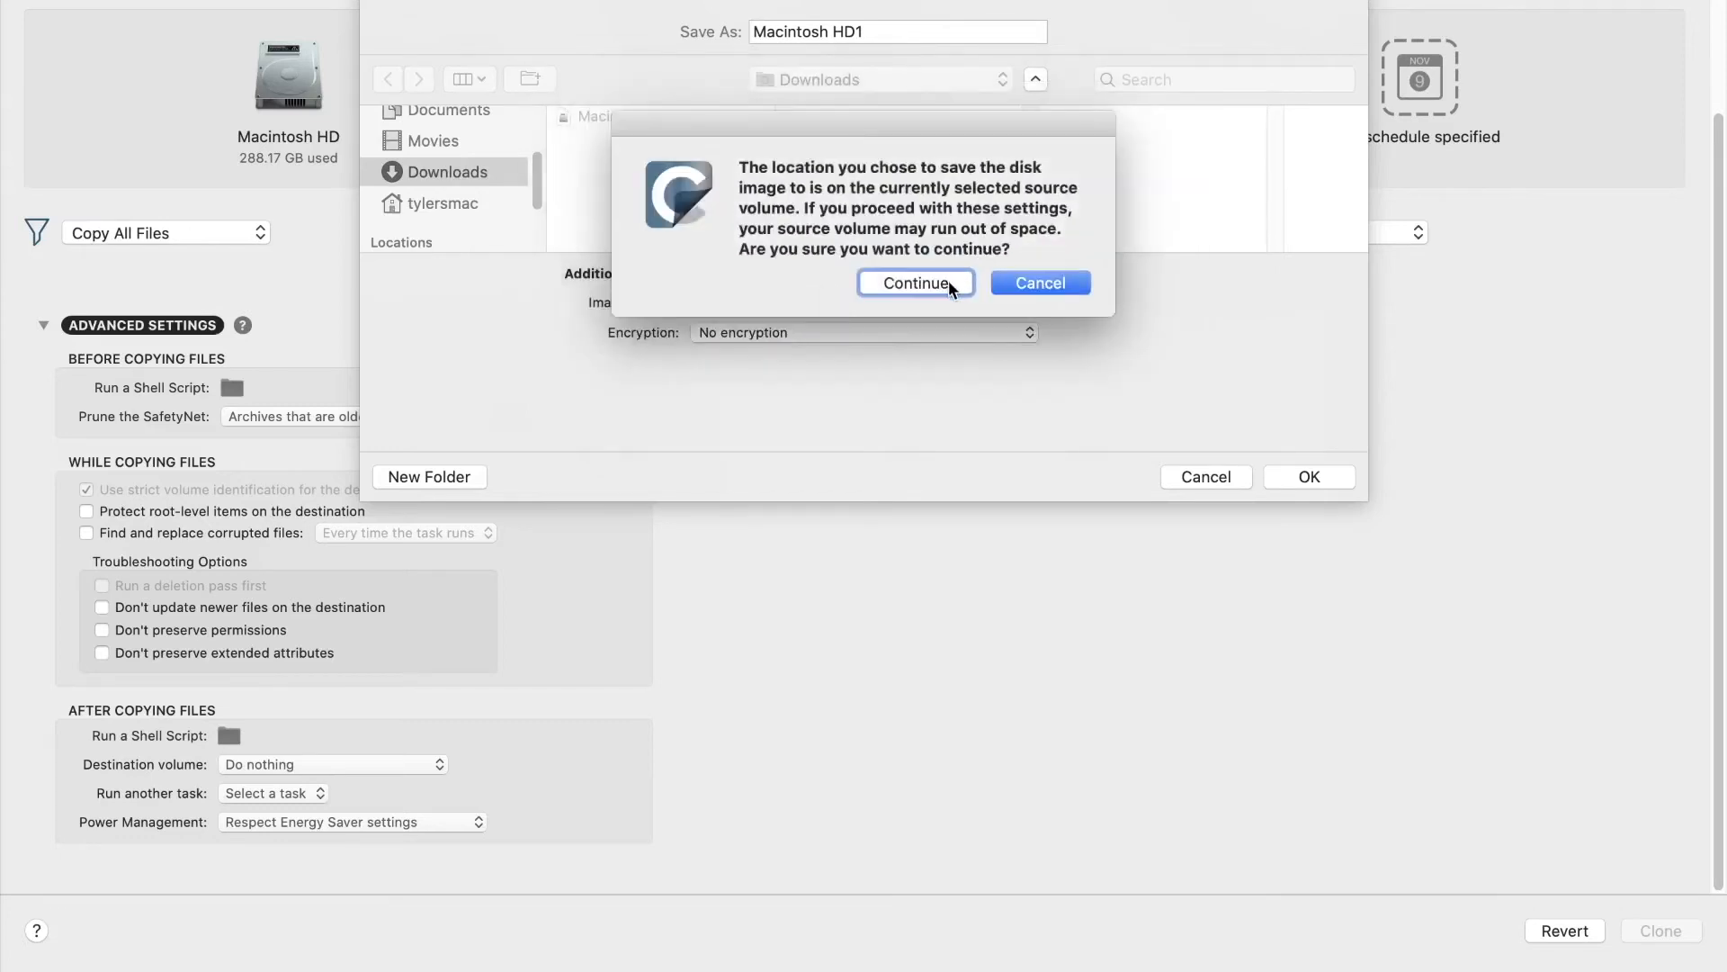
click(915, 282)
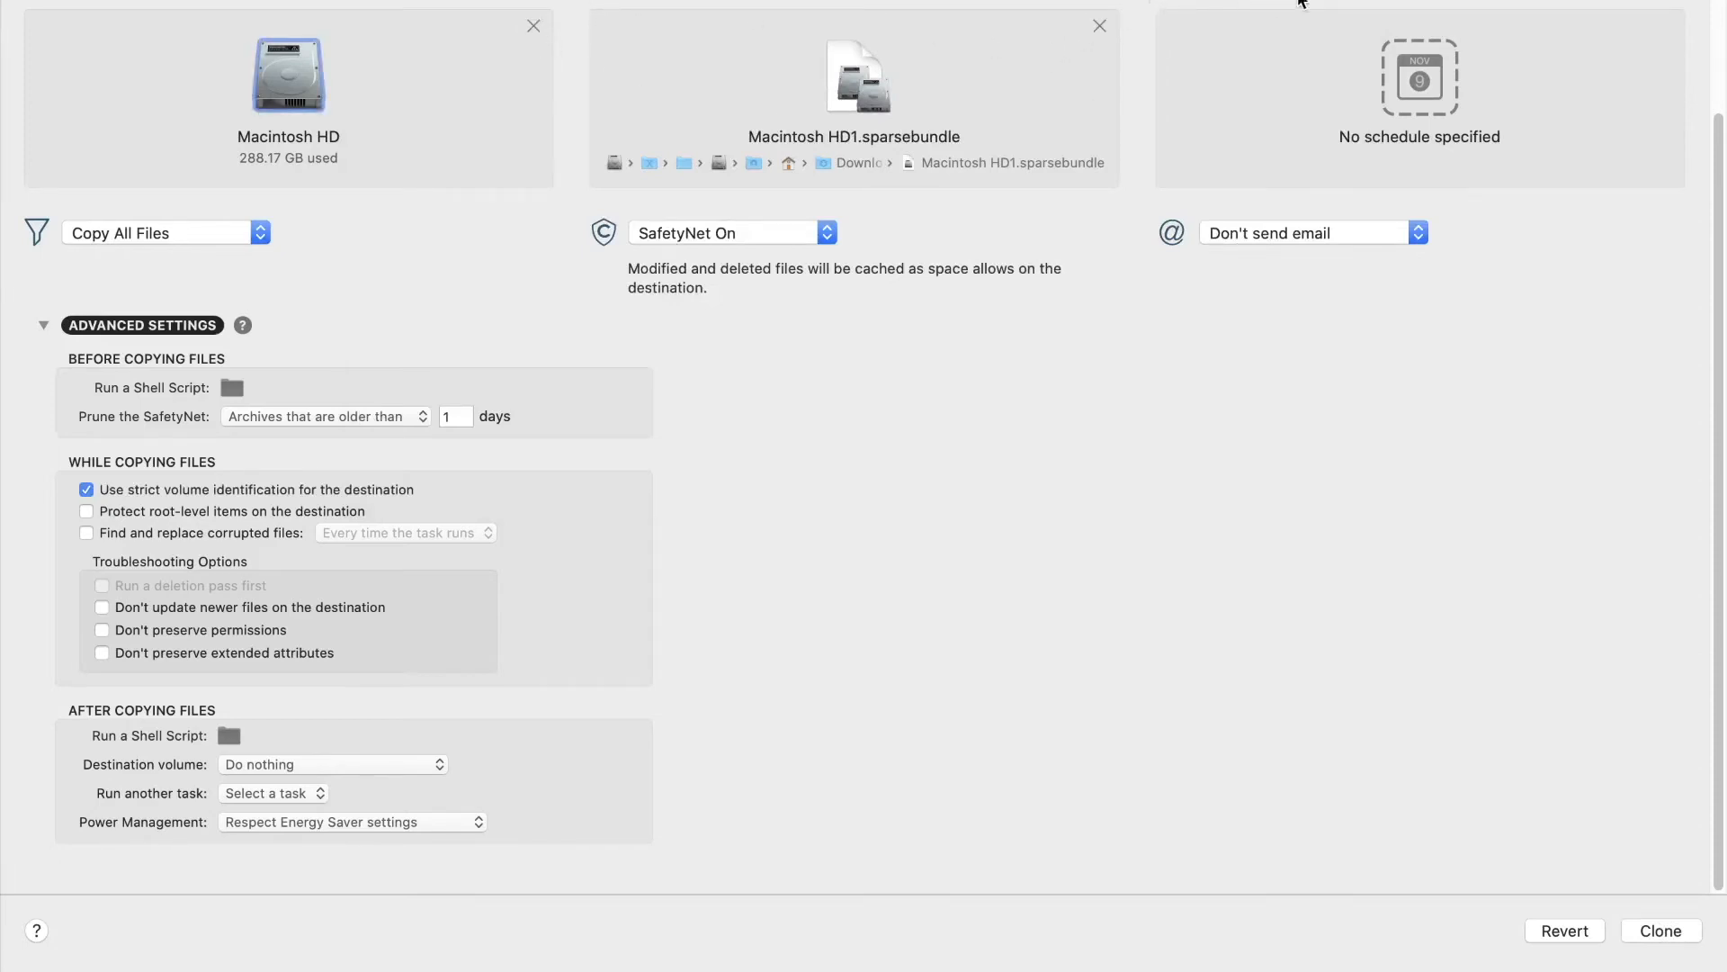
Step: Keep the task set to not run on a schedule and start the clone
click(1427, 72)
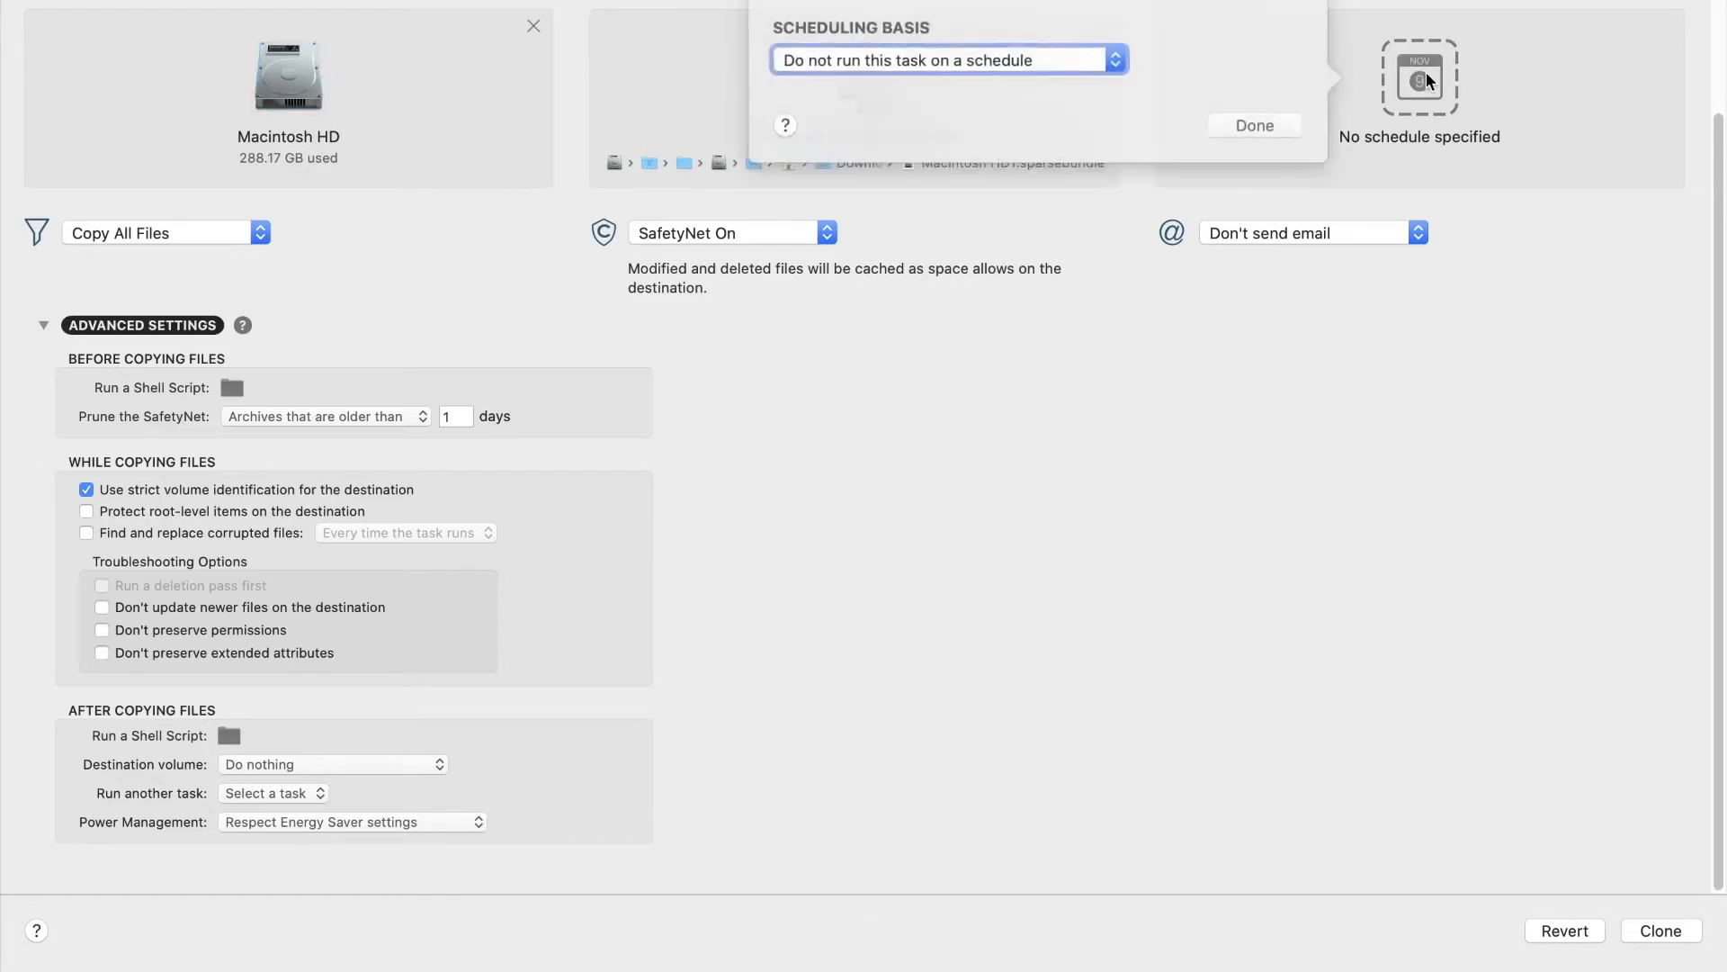
click(1132, 58)
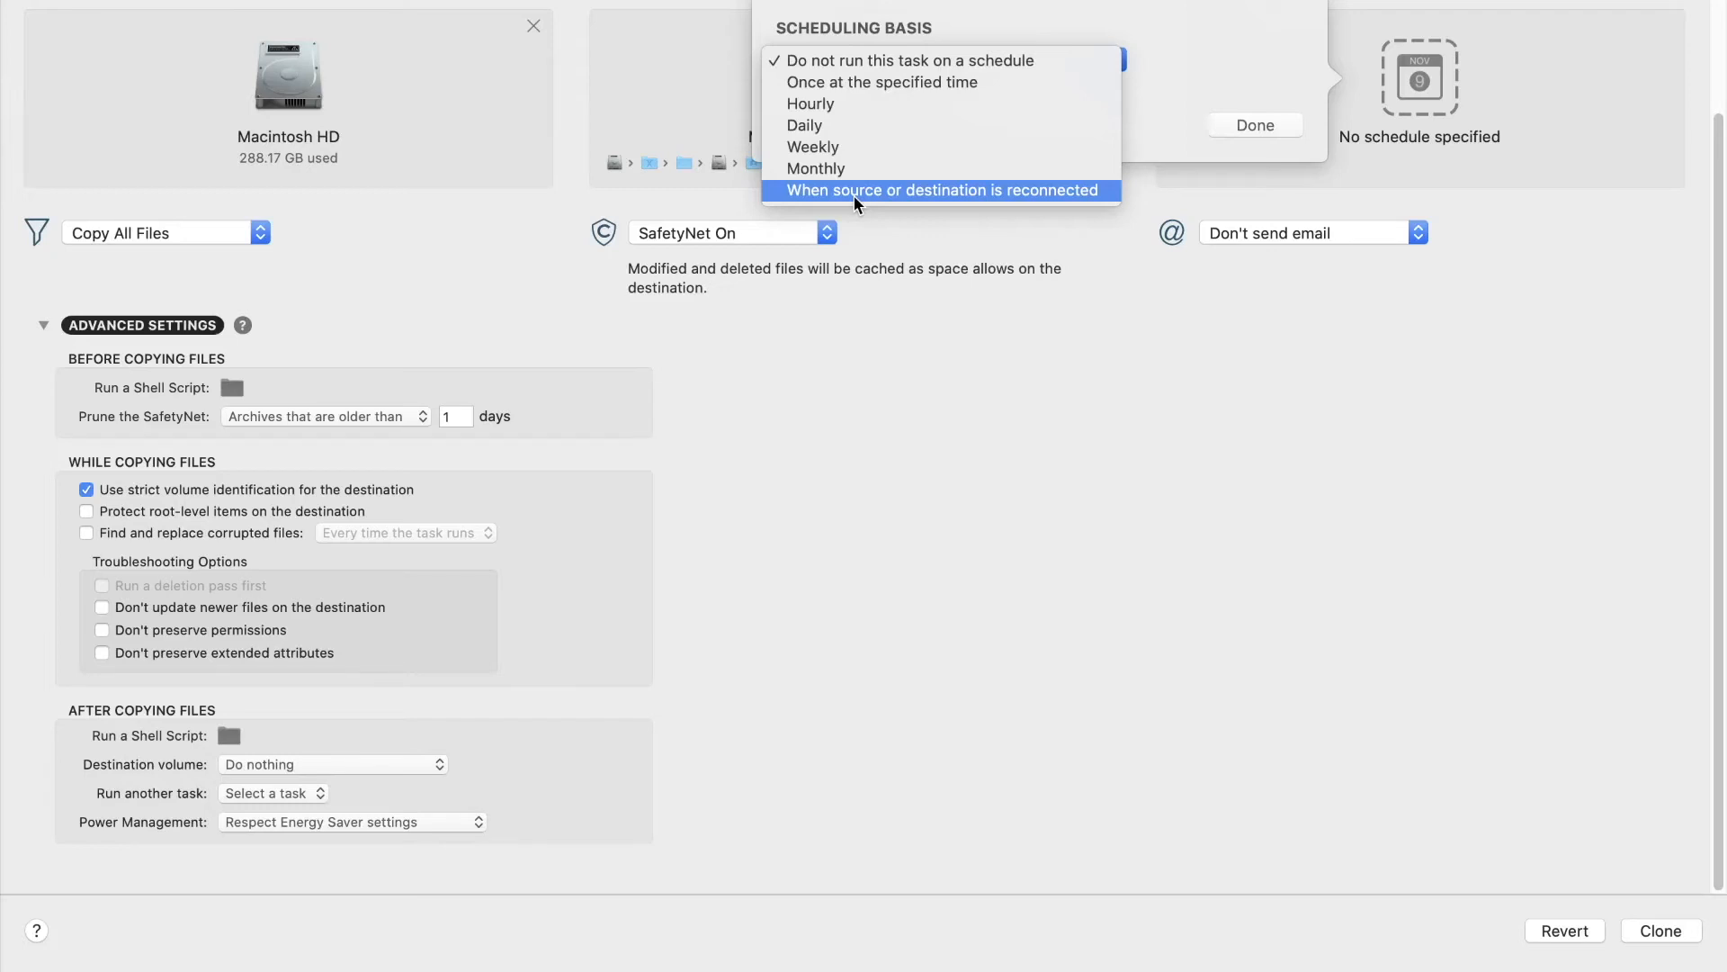
click(1093, 59)
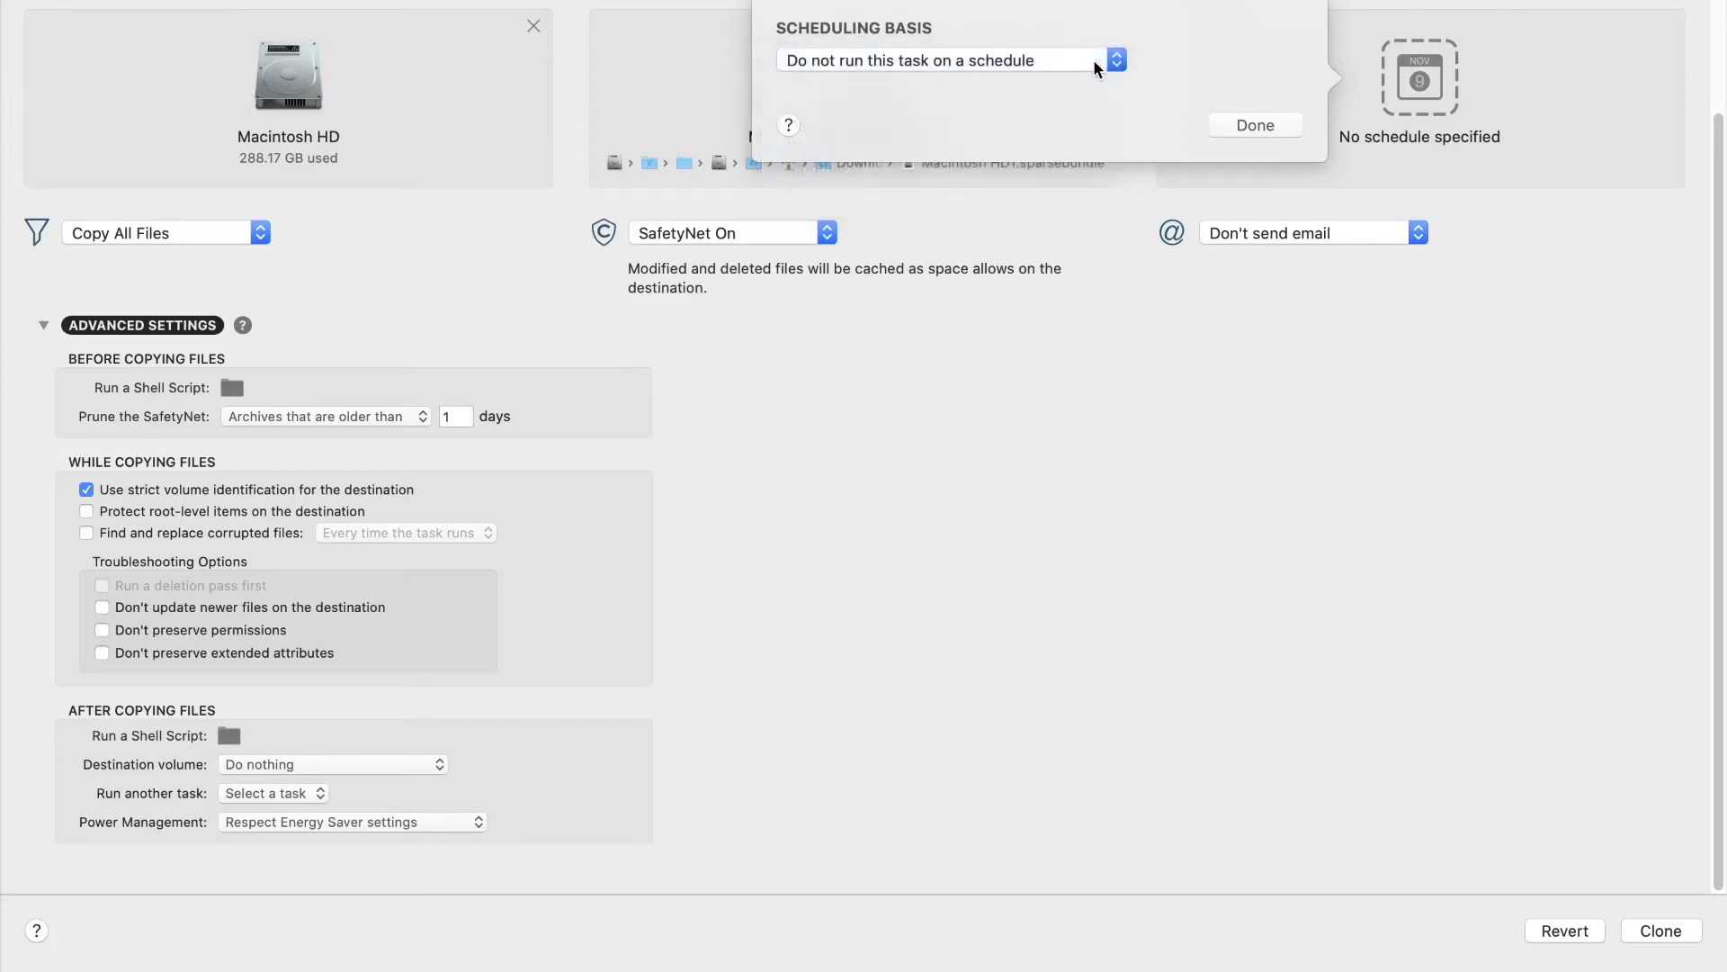
click(1252, 127)
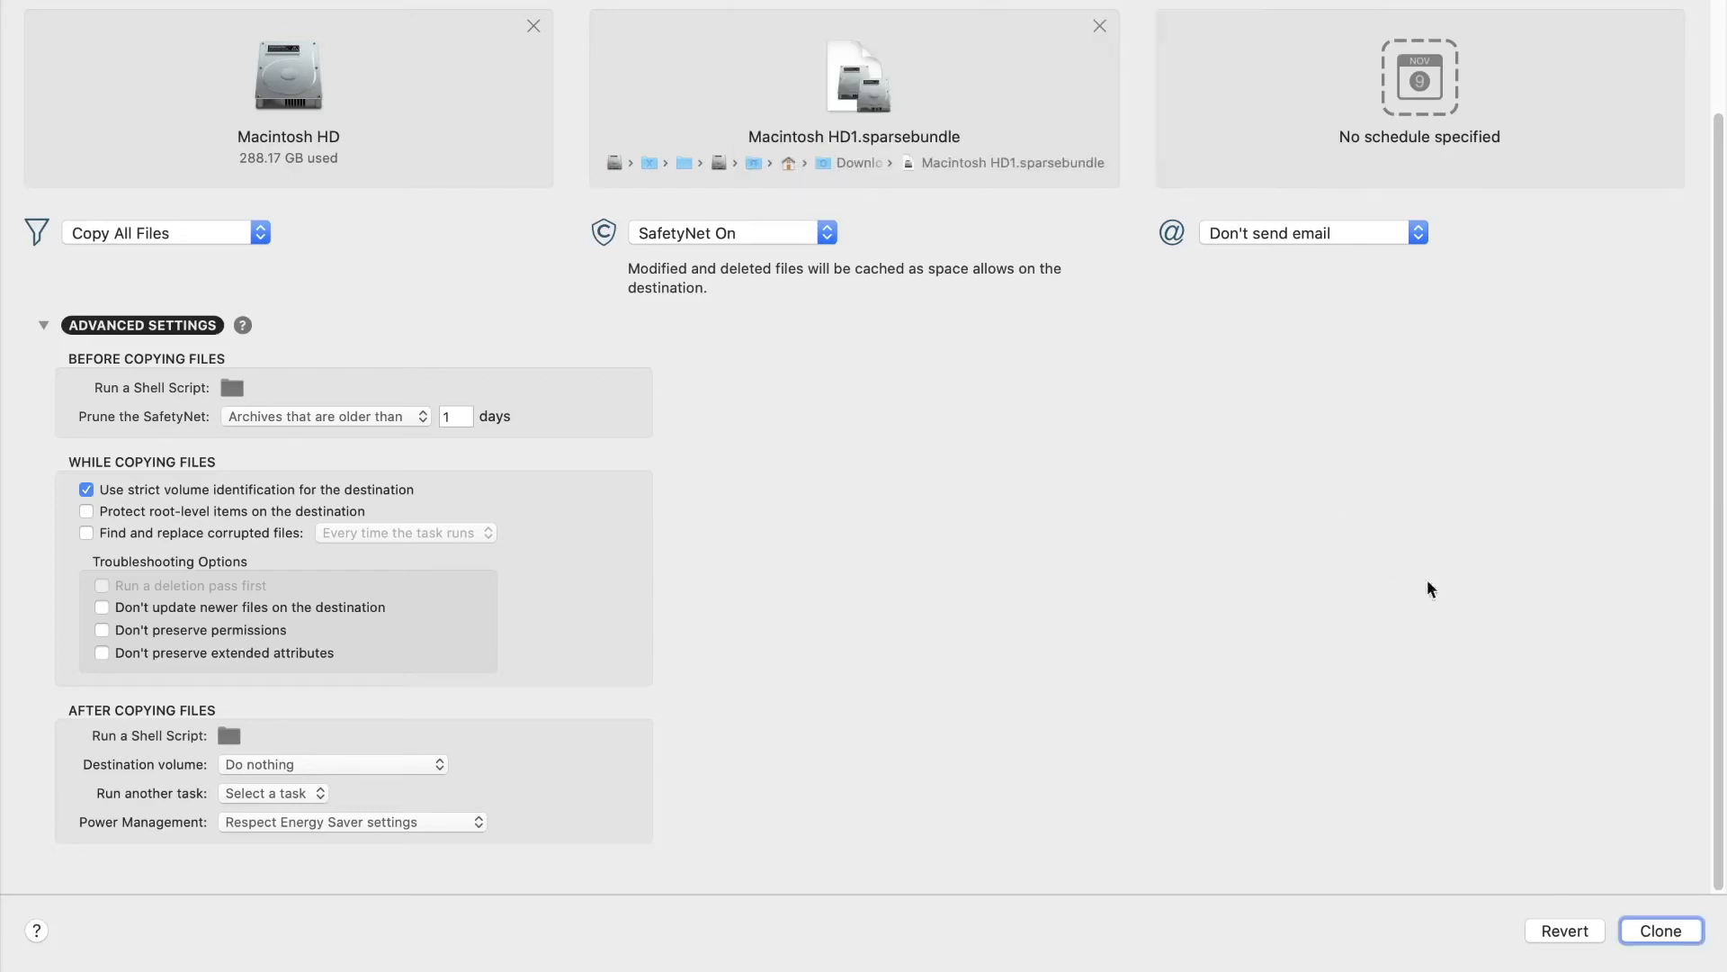
click(1660, 932)
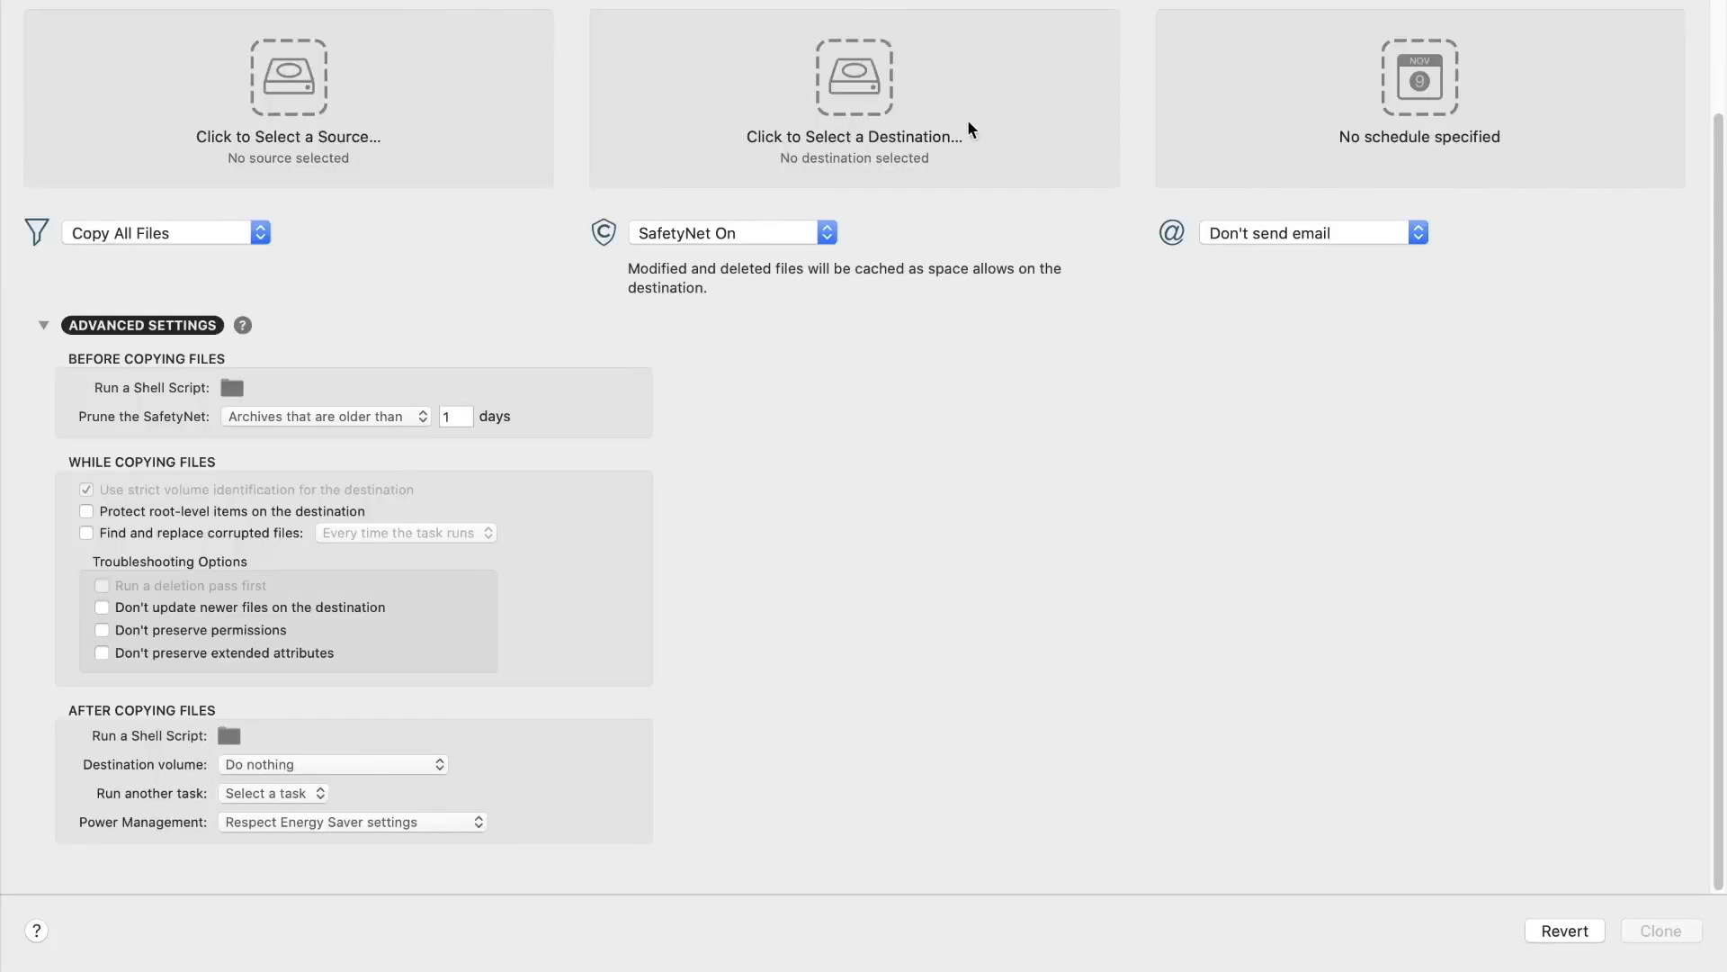
click(882, 78)
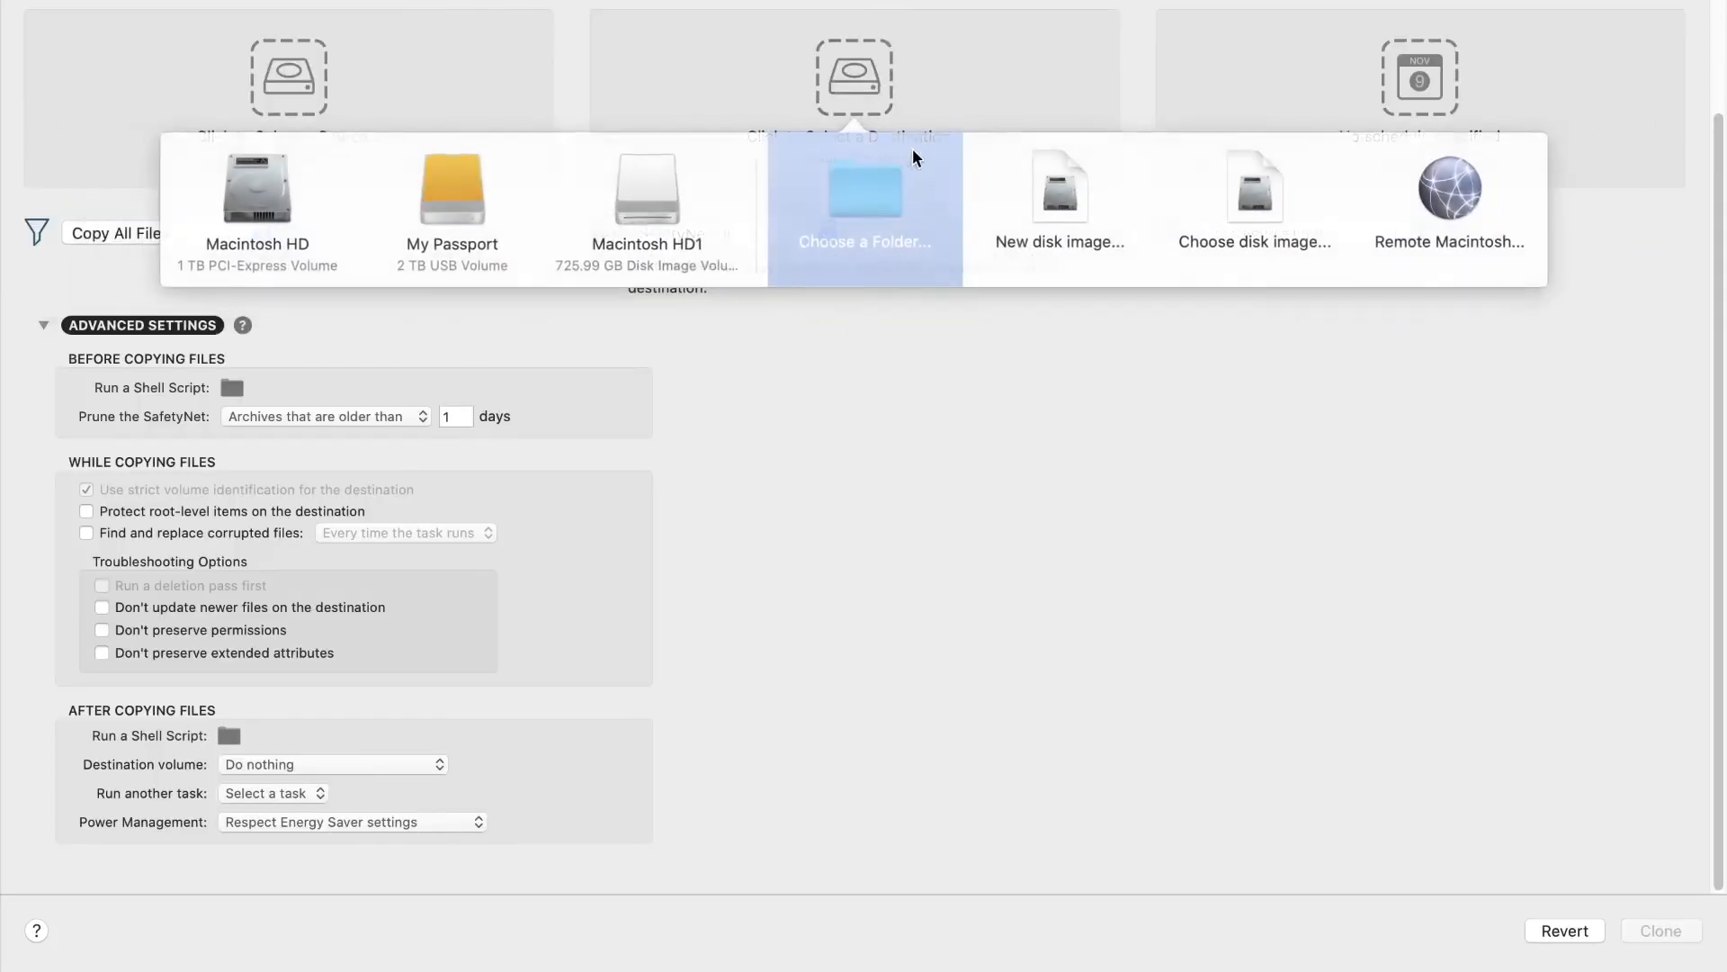
click(1247, 229)
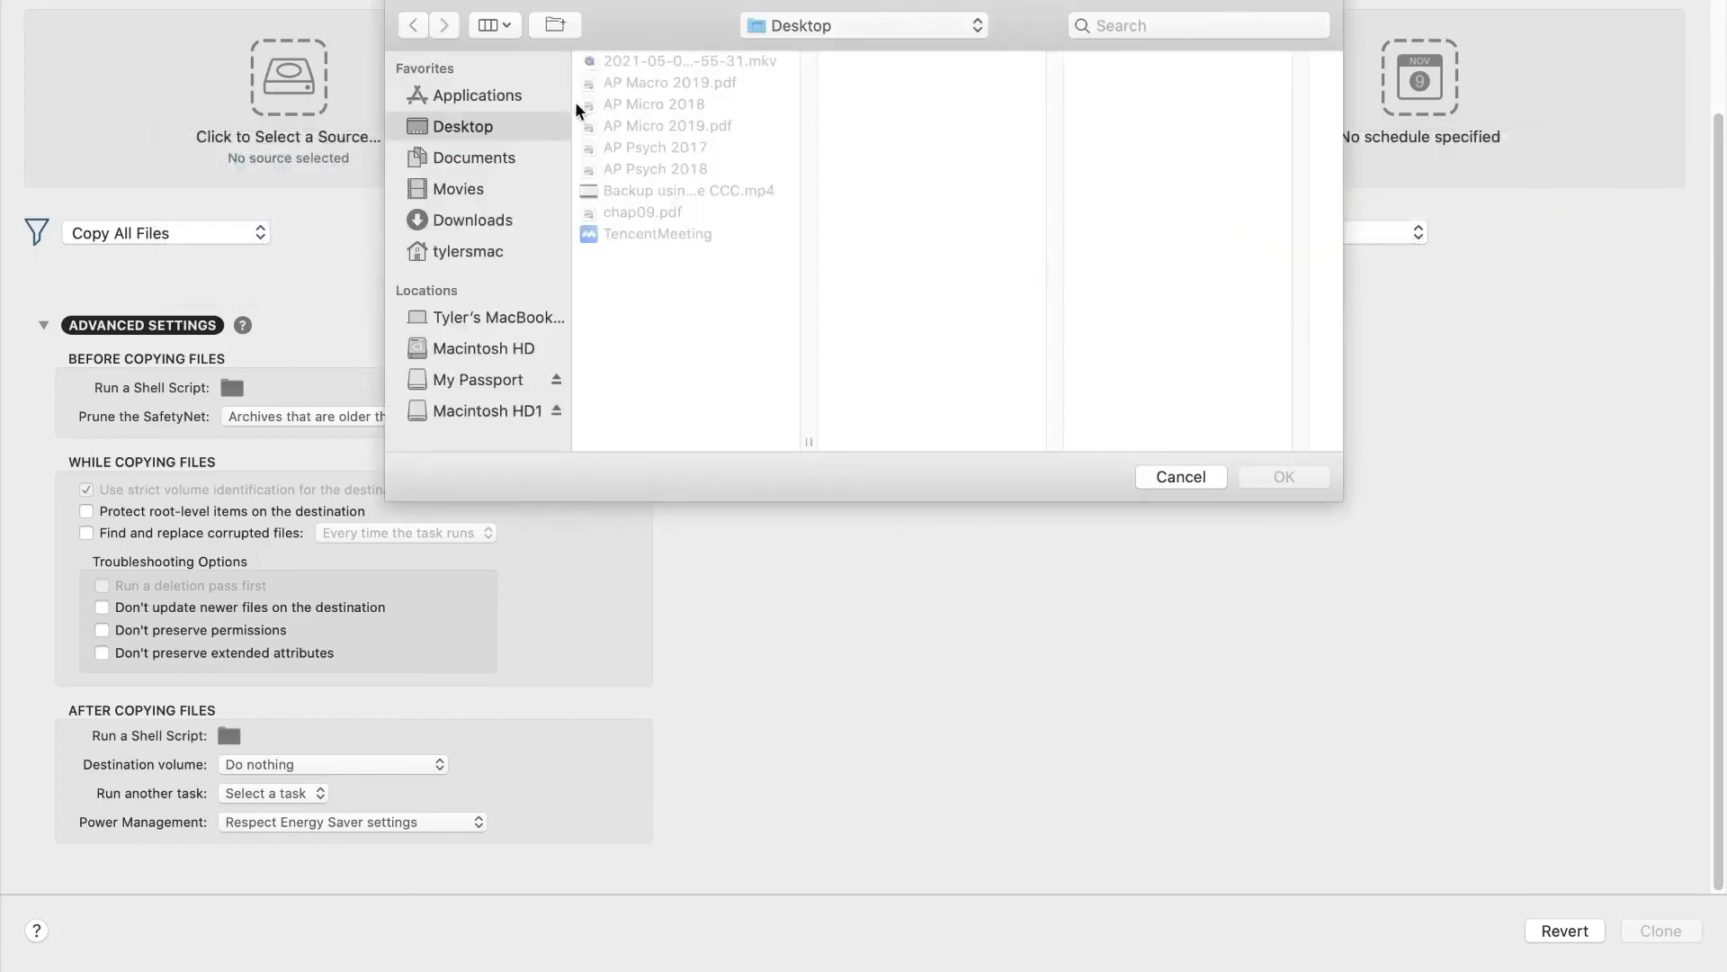
click(479, 229)
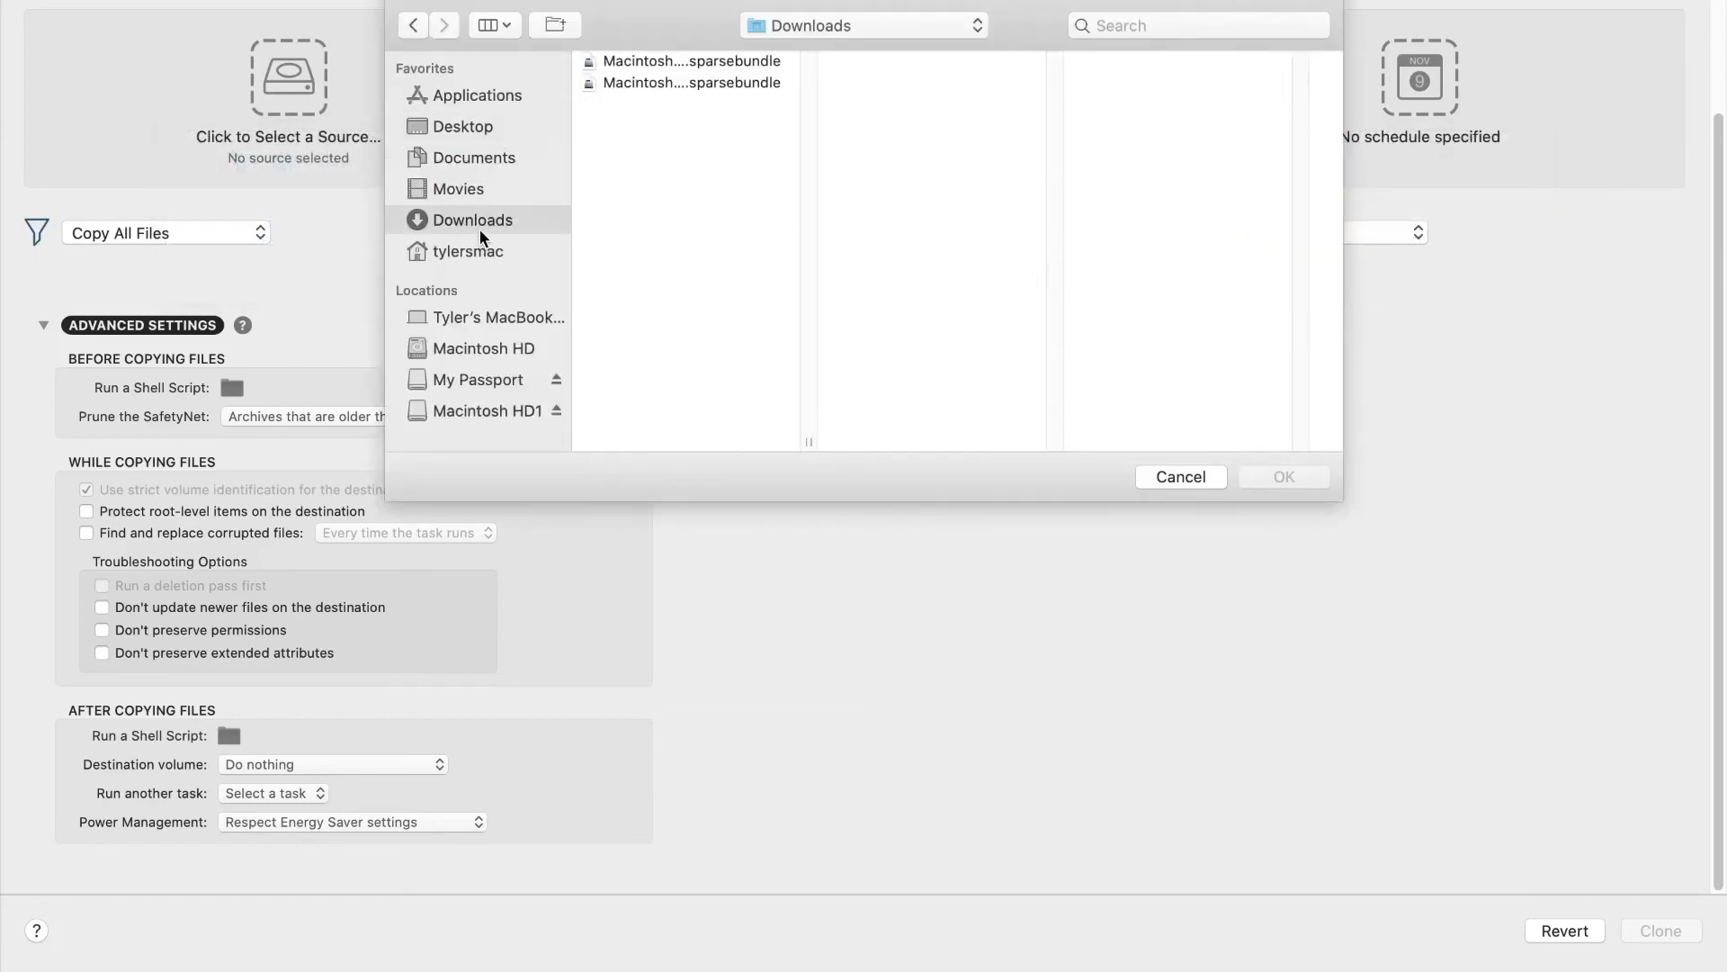
click(646, 83)
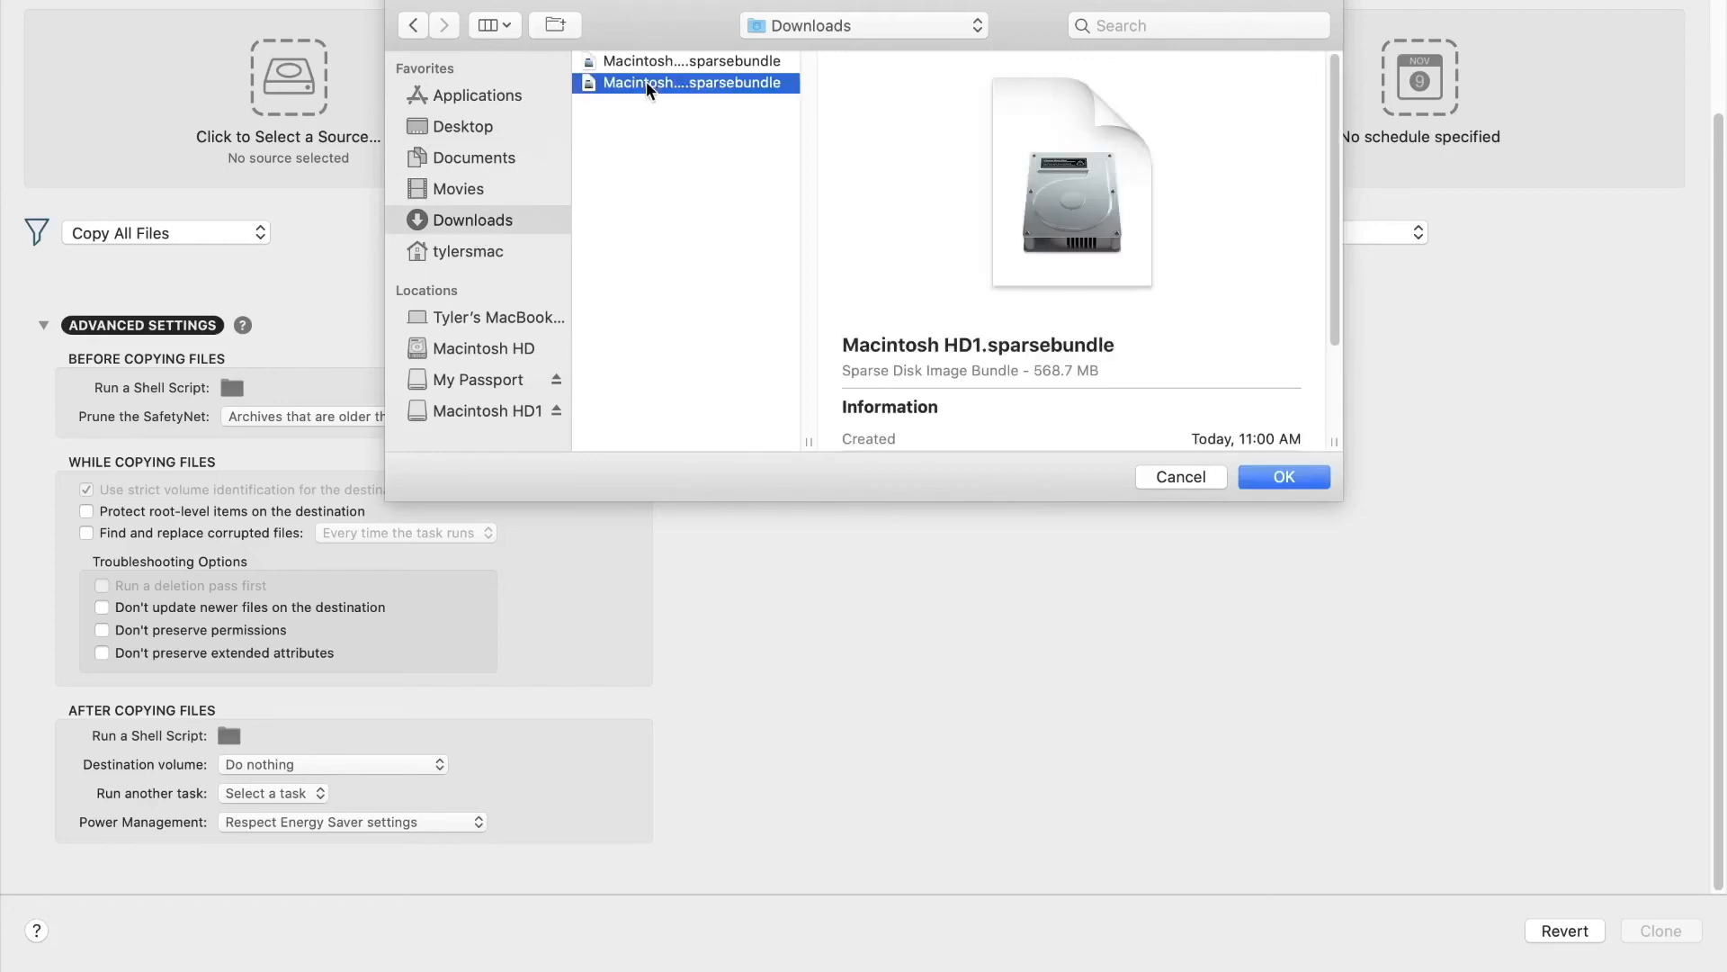
click(1149, 476)
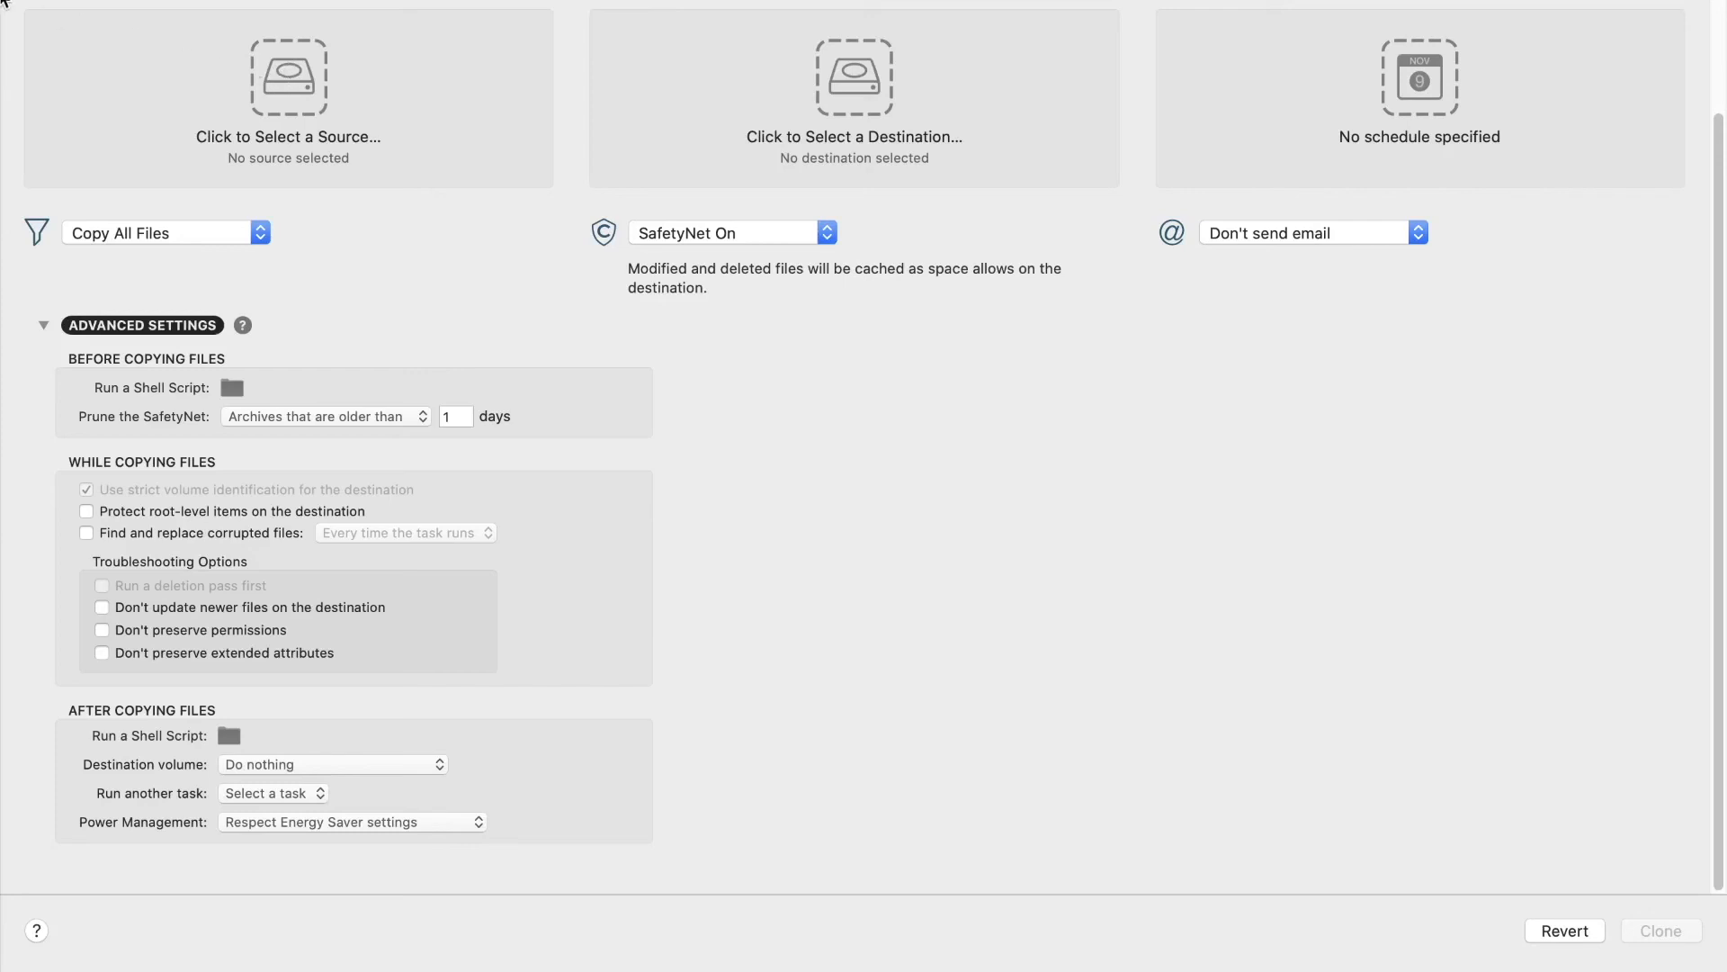
Step: Set the source to restore from the Macintosh HD sparse bundle disk image in Downloads
click(278, 72)
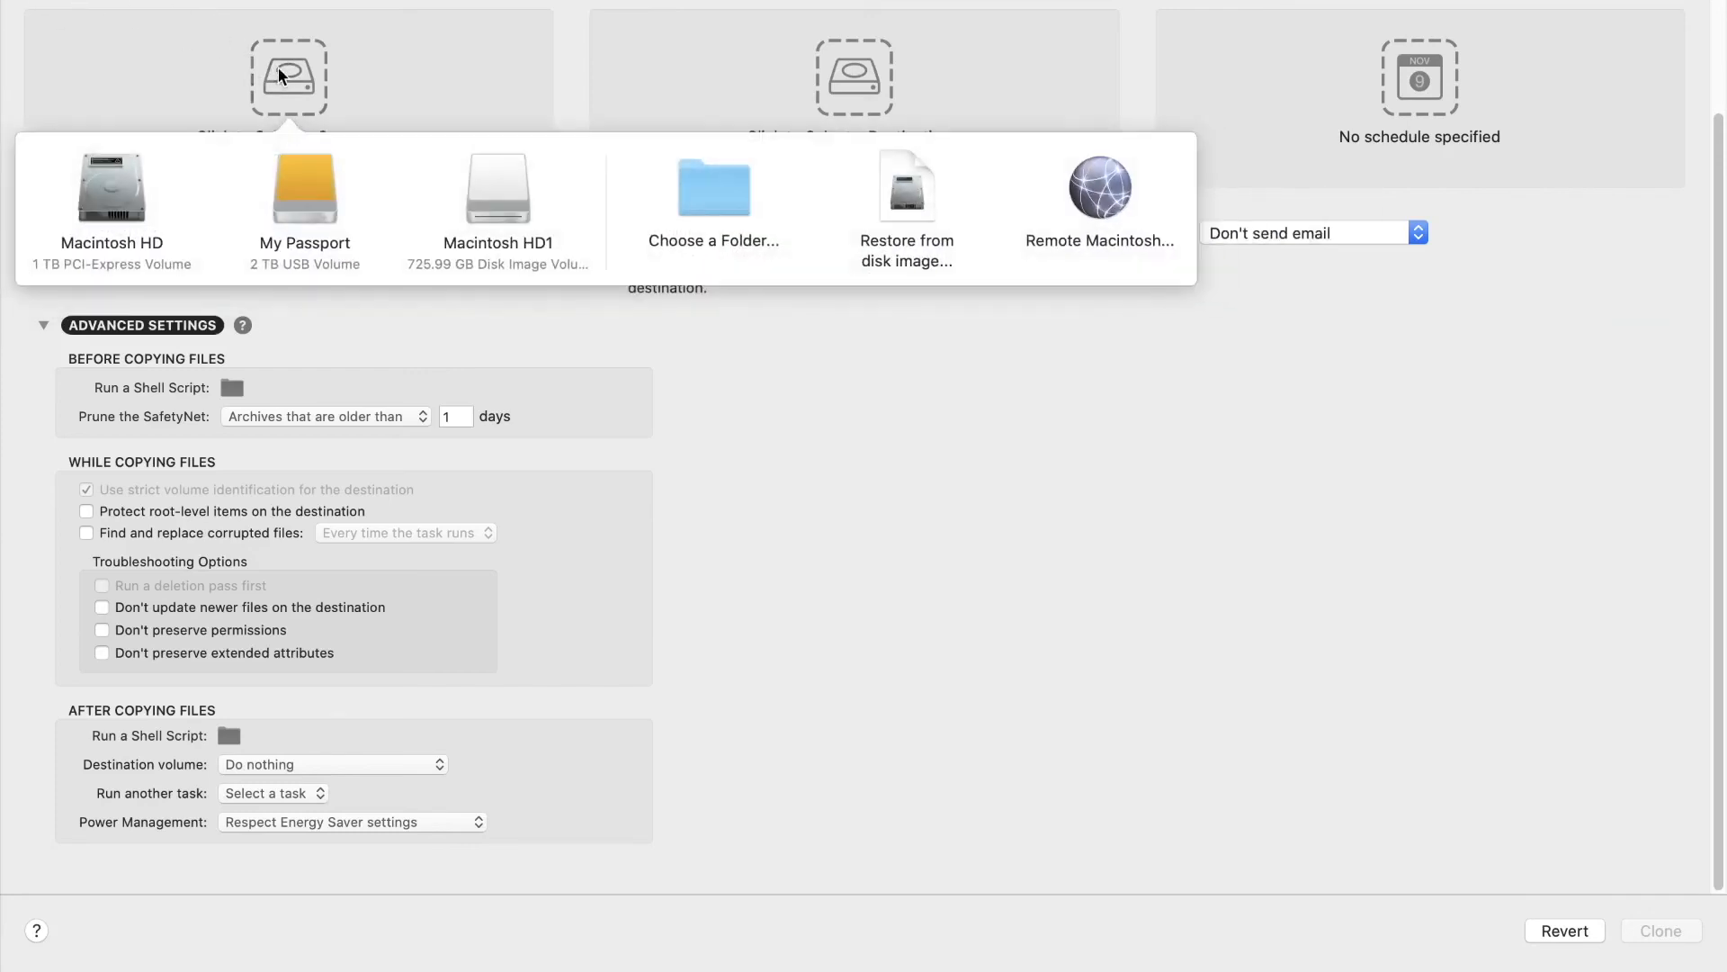
click(915, 214)
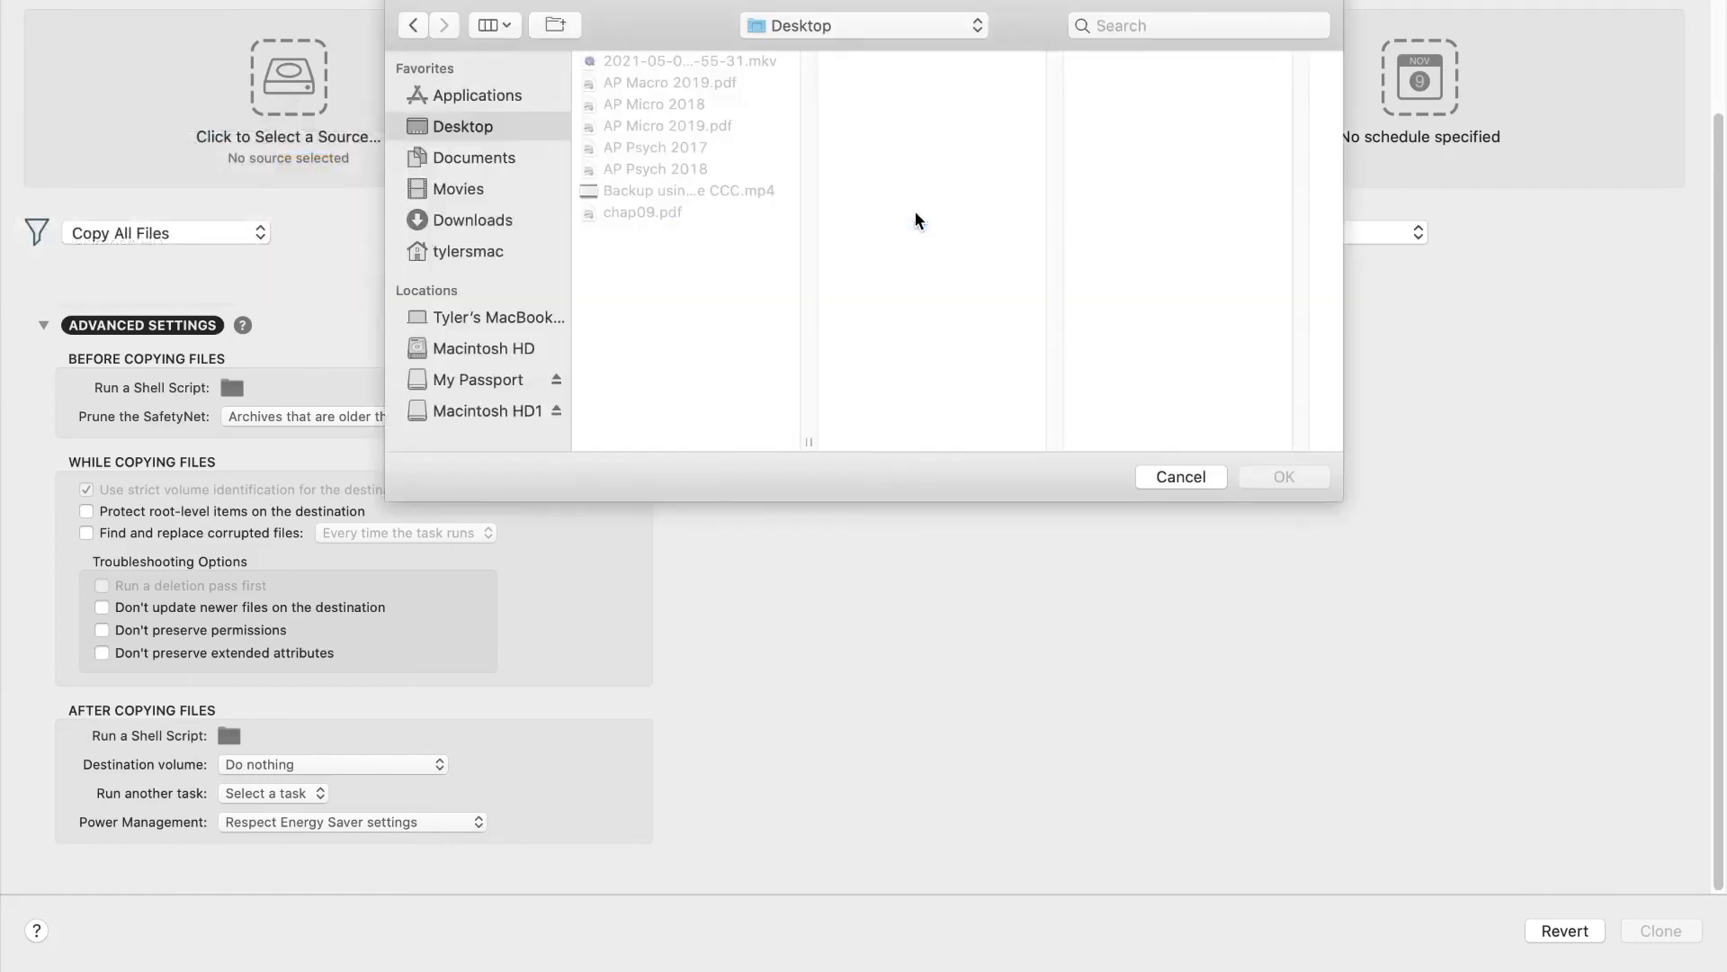
click(463, 225)
double_click(666, 62)
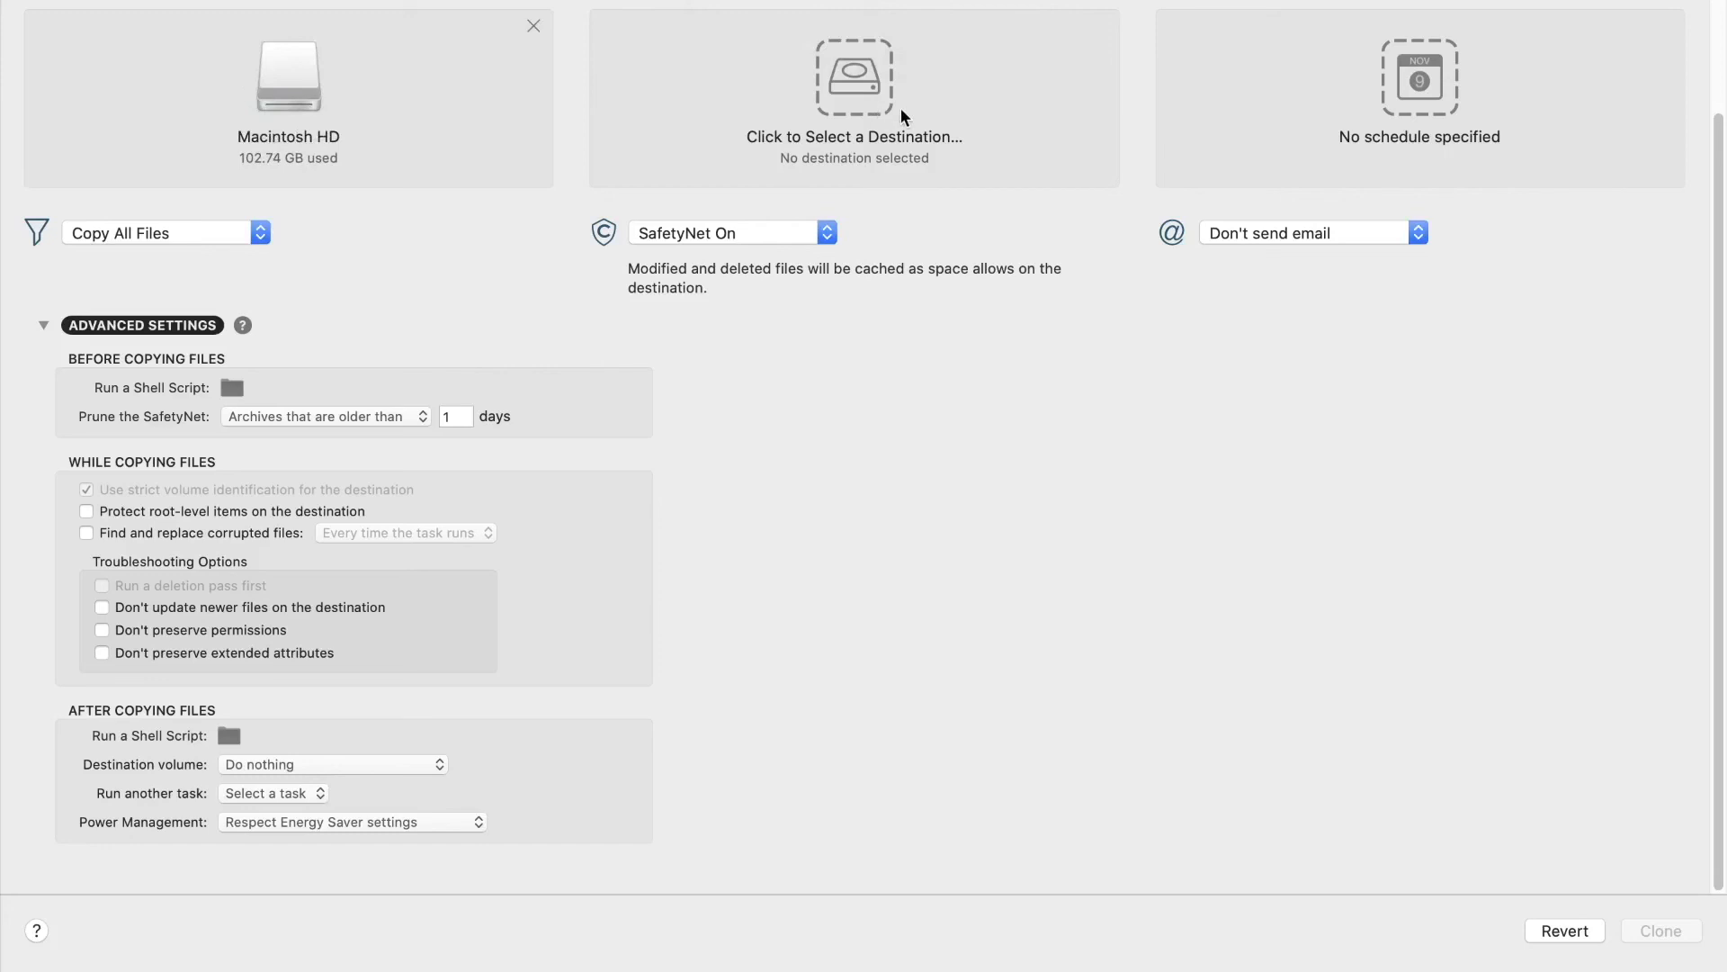
Step: Set the 1 TB PCI-Express volume Macintosh HD as the restore destination
click(855, 86)
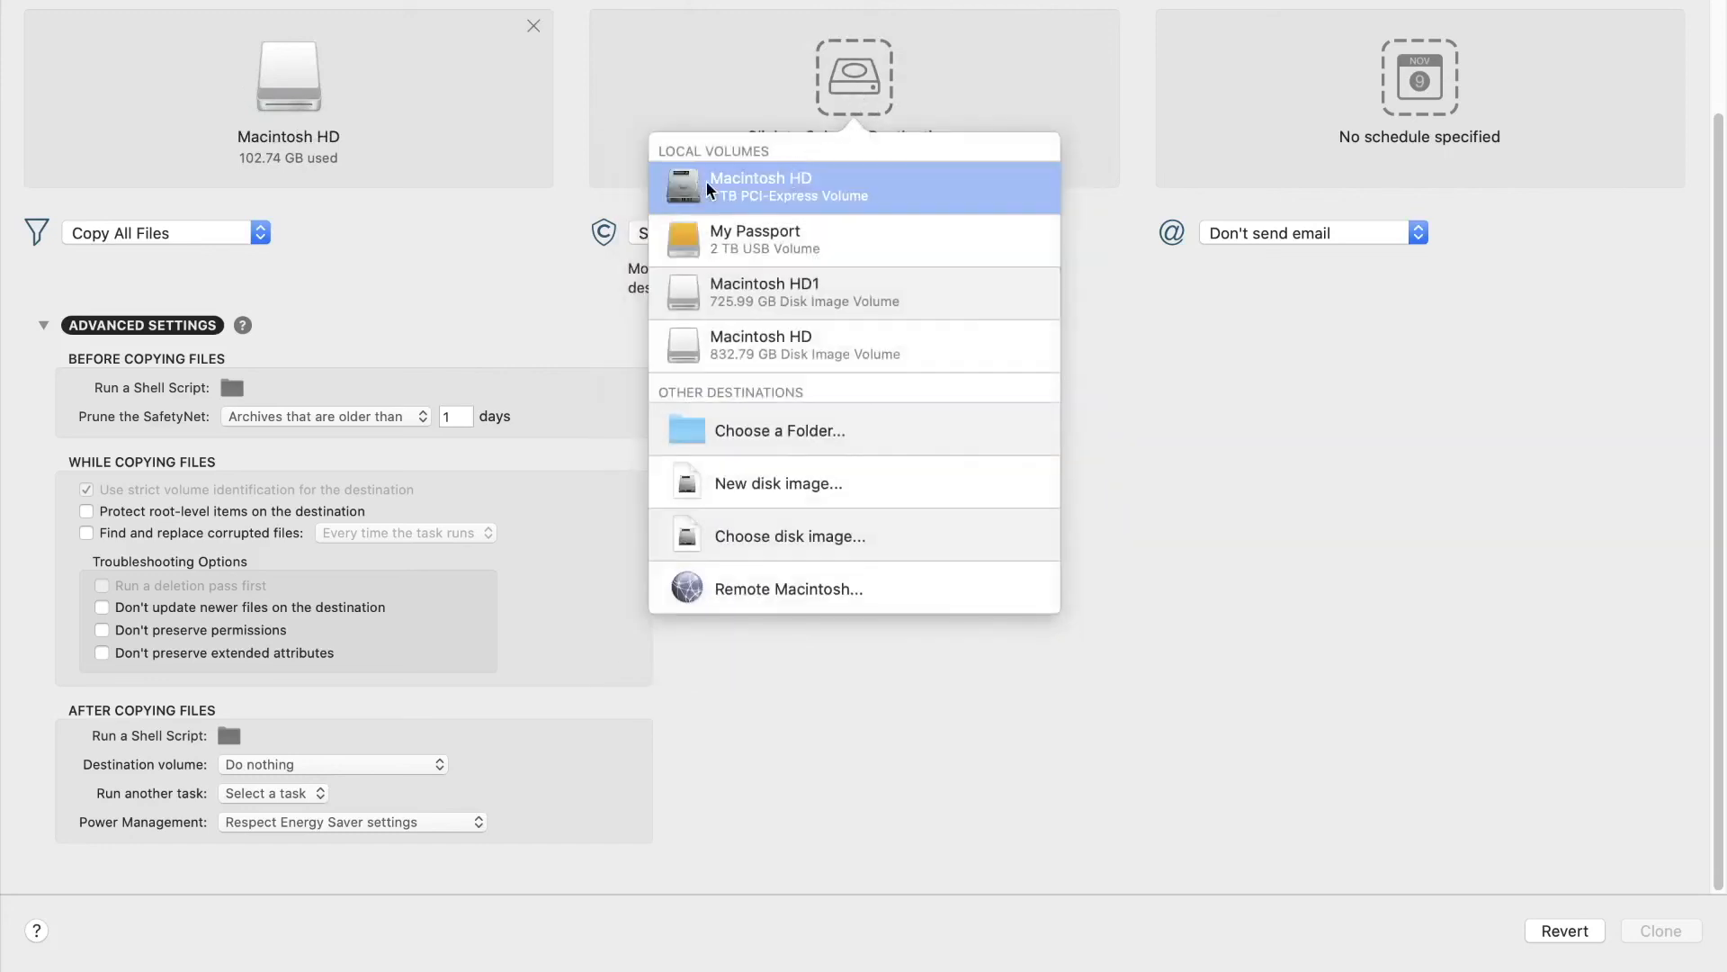
mouse_move(707, 182)
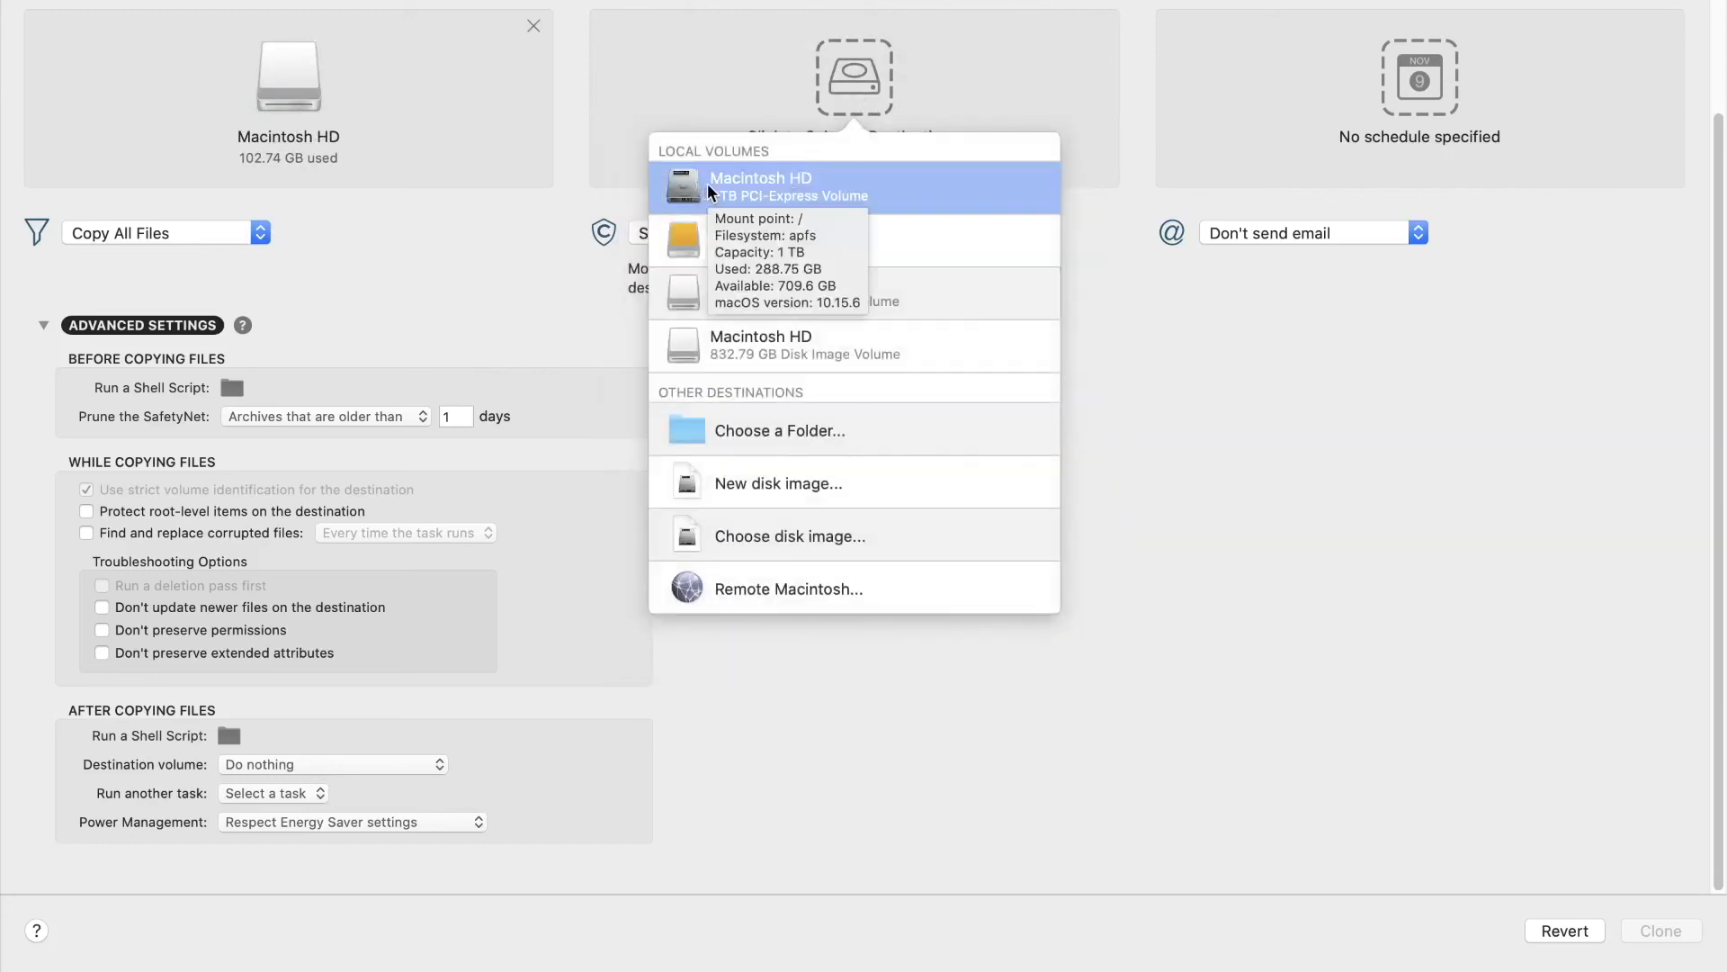
click(707, 182)
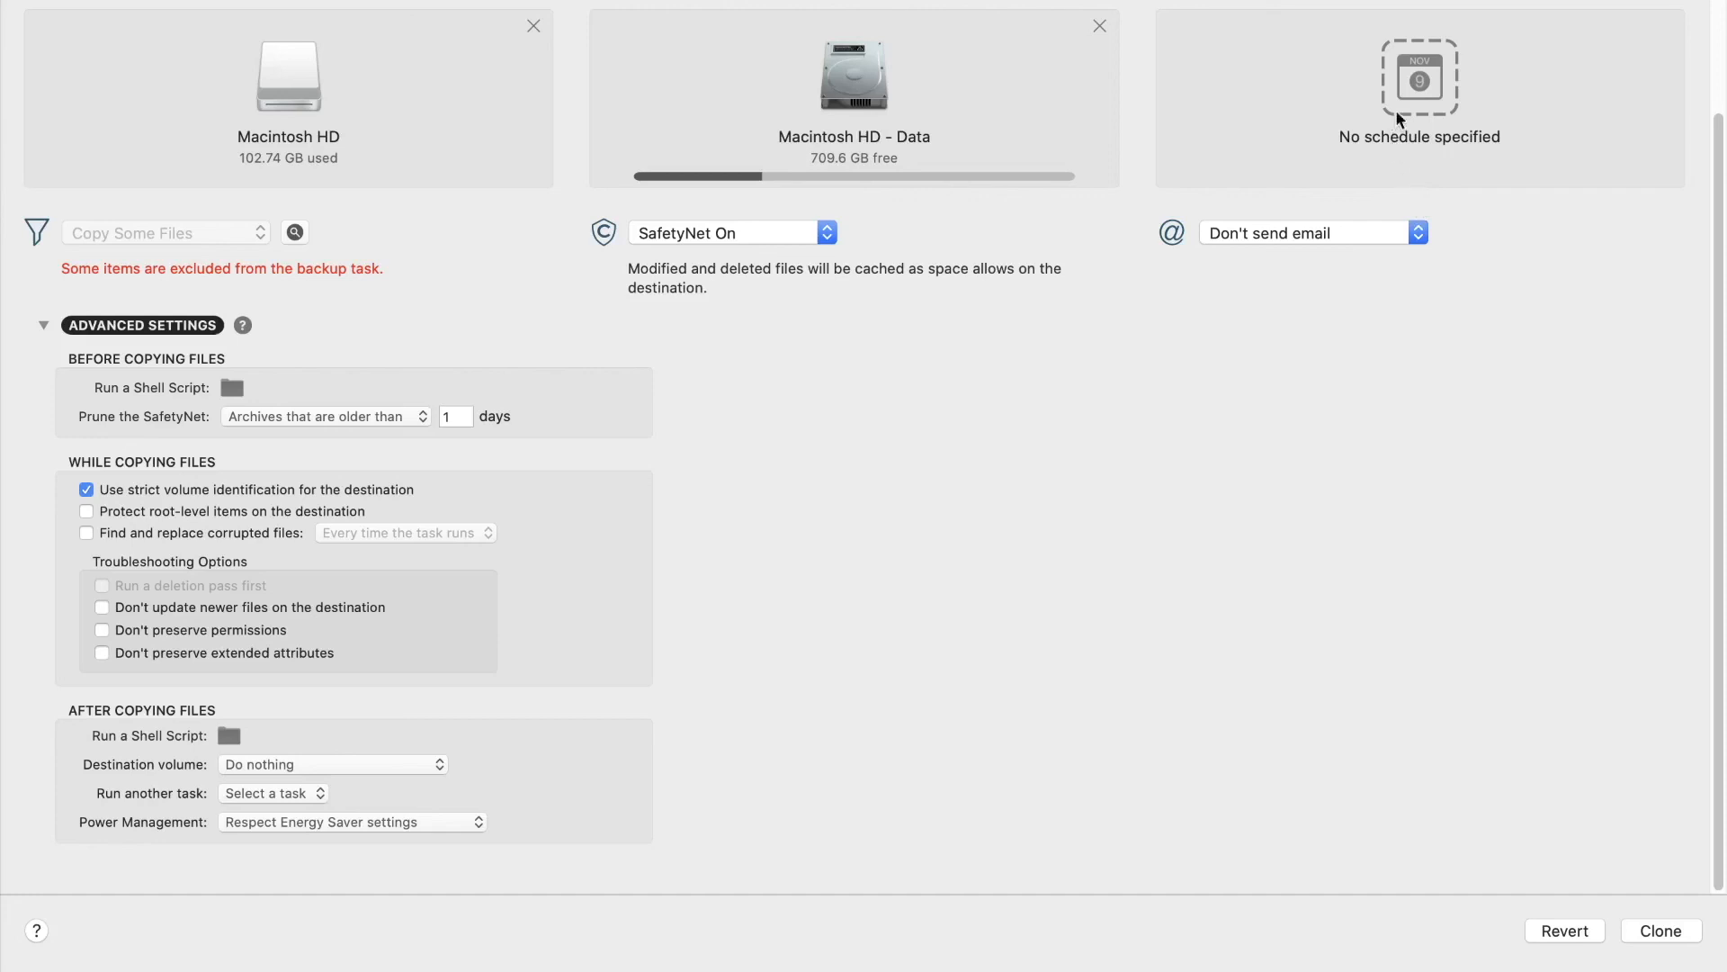
Step: Clear the selected destination and source from the restore task
click(1100, 27)
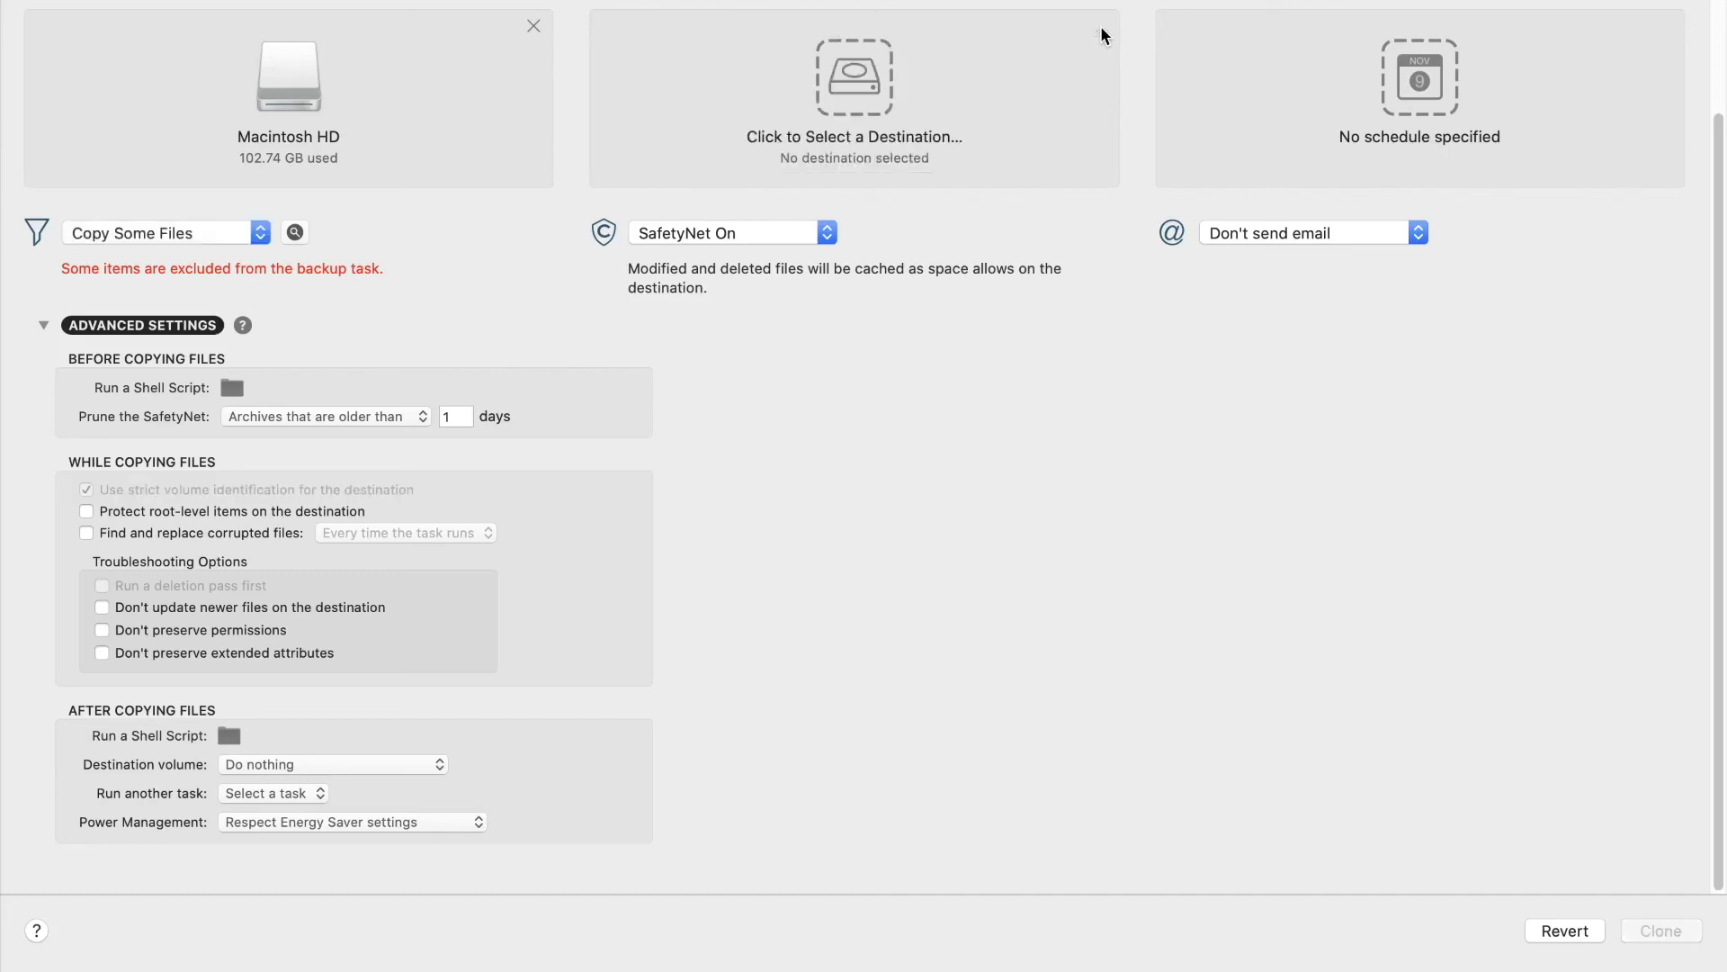
click(528, 28)
mouse_move(261, 1)
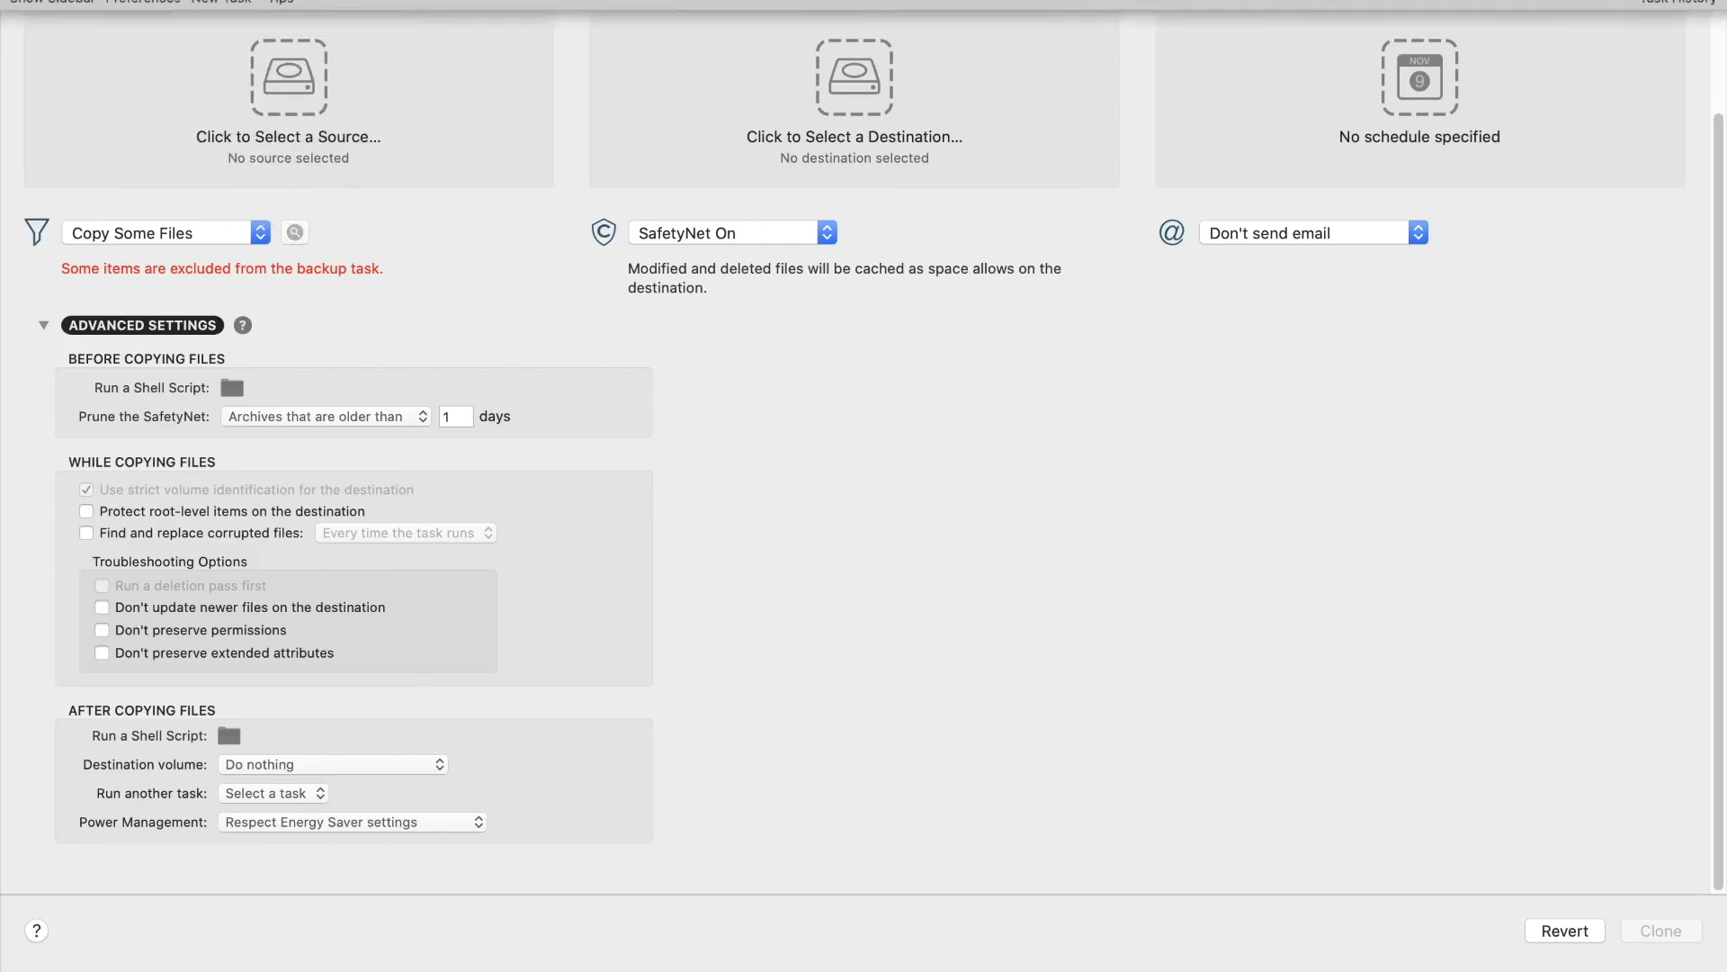